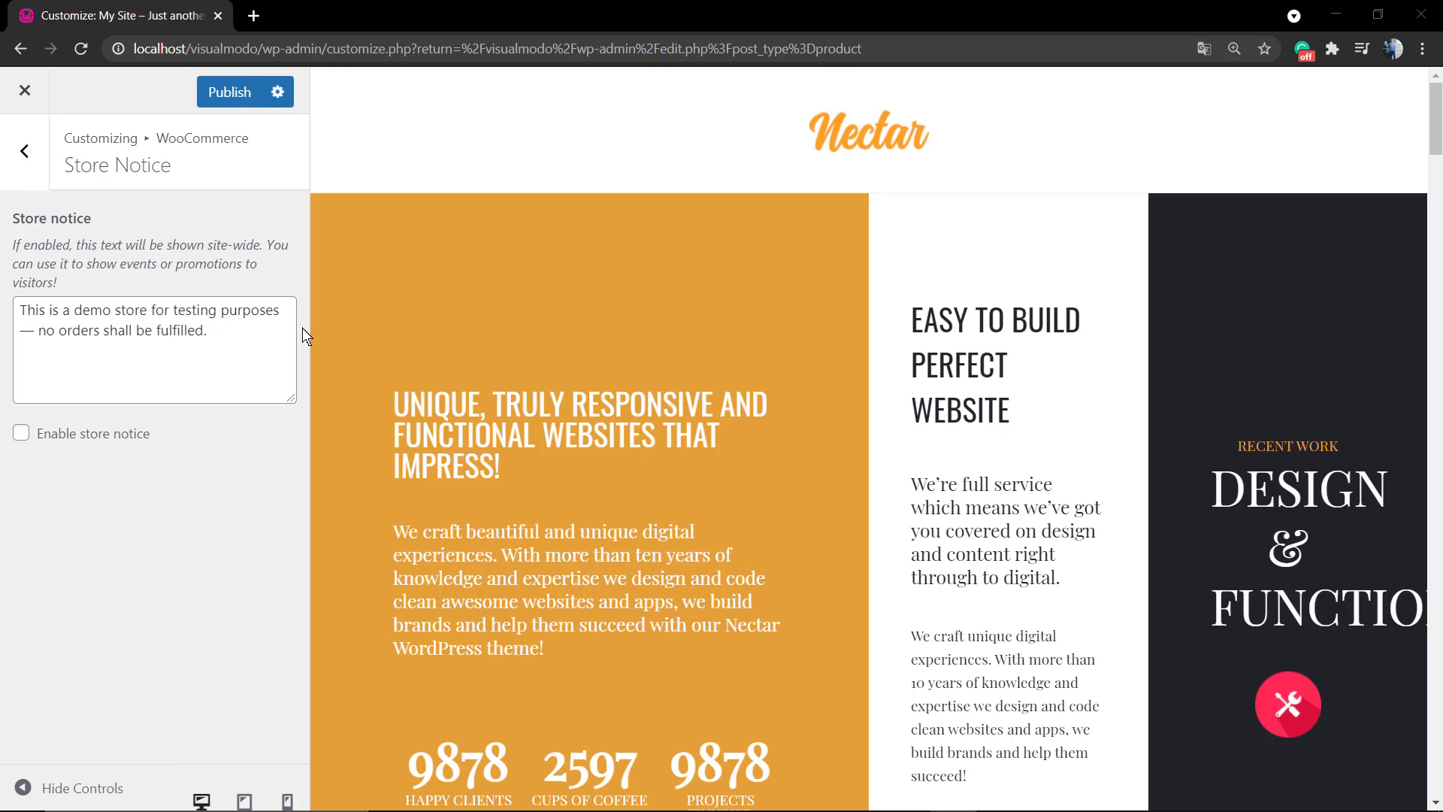
Tick Enable store notice under WooCommerce > Store Notice to show the demo banner site-wide.
left_click(42, 165)
scroll(33, 301, "up", 1)
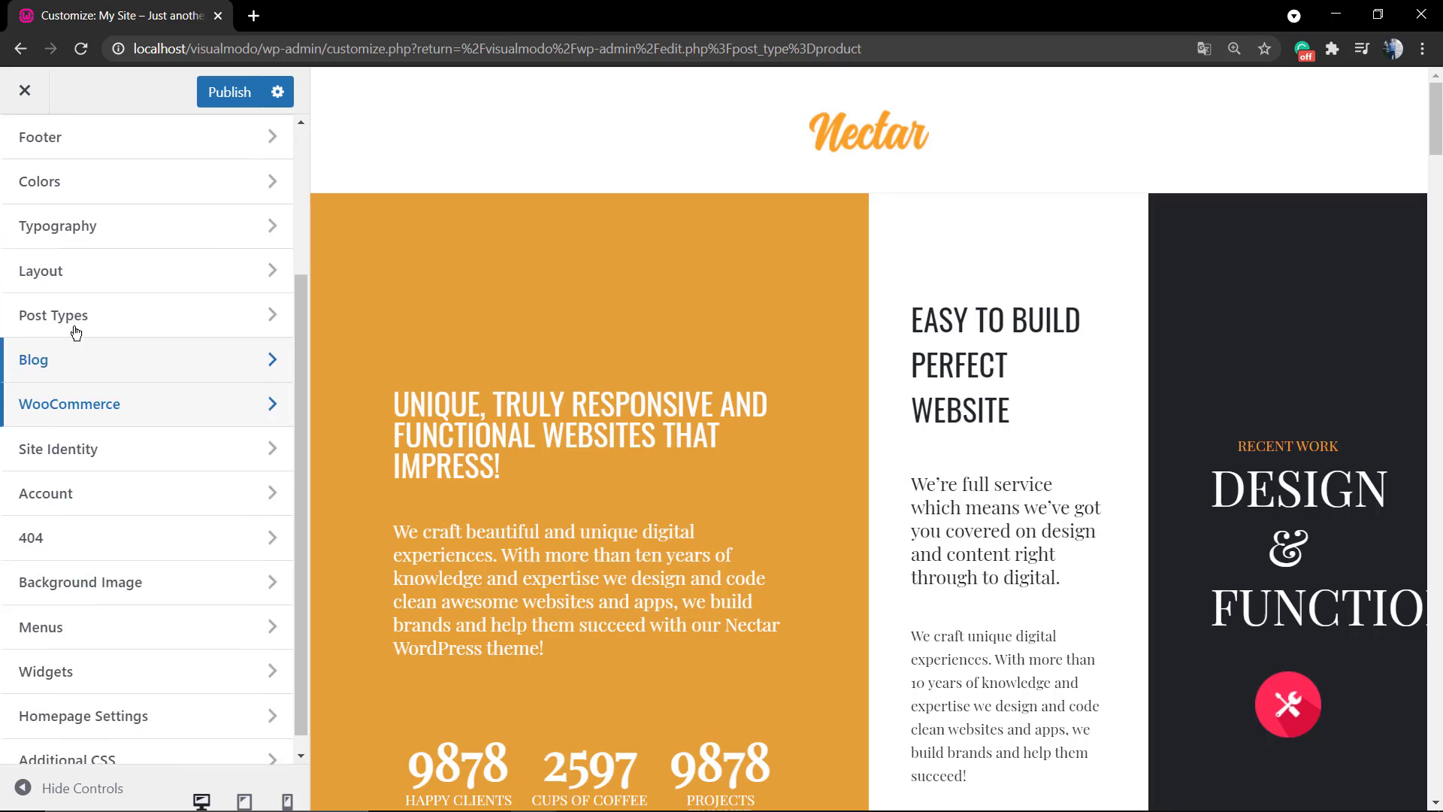
scroll(23, 248, "up", 2)
scroll(112, 268, "down", 2)
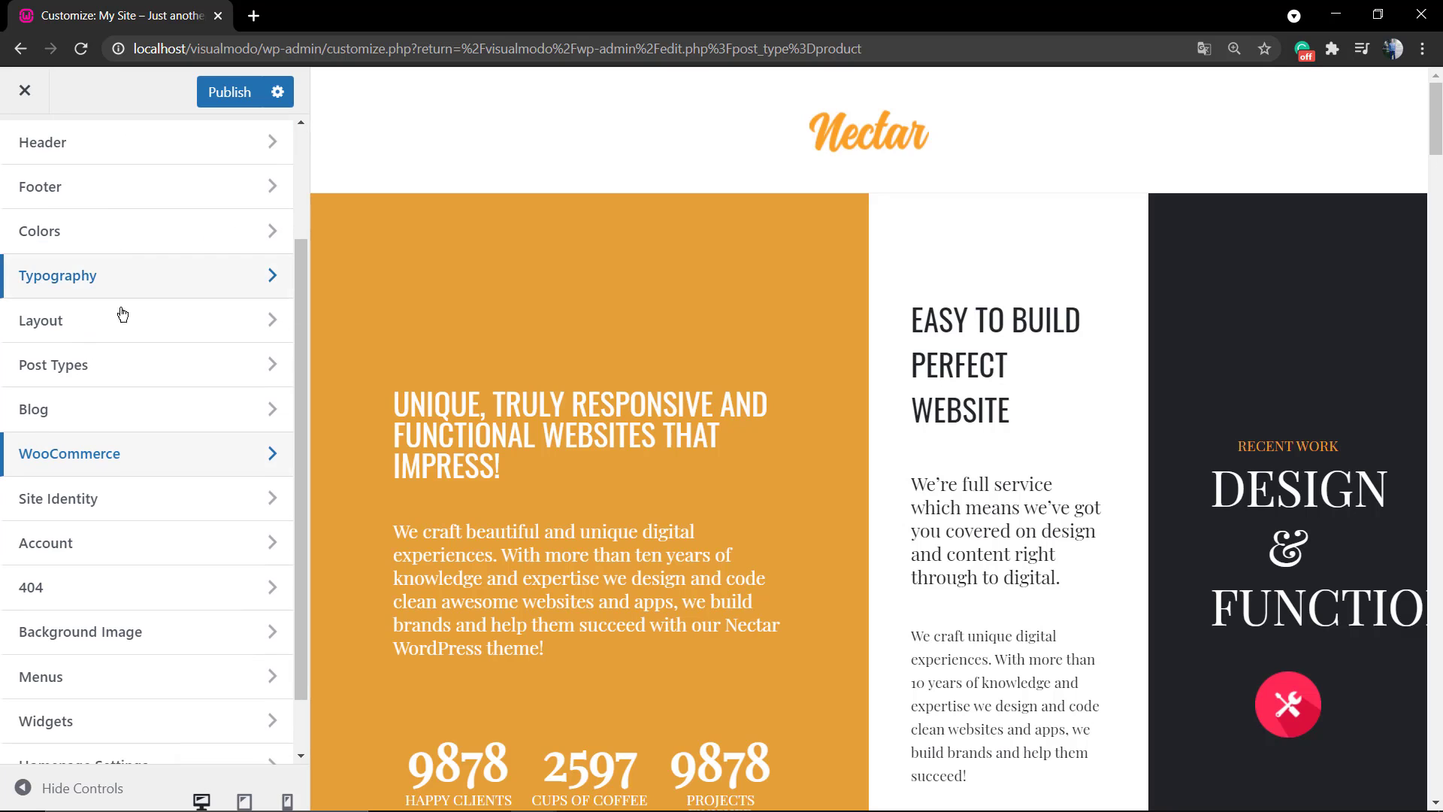
left_click(114, 462)
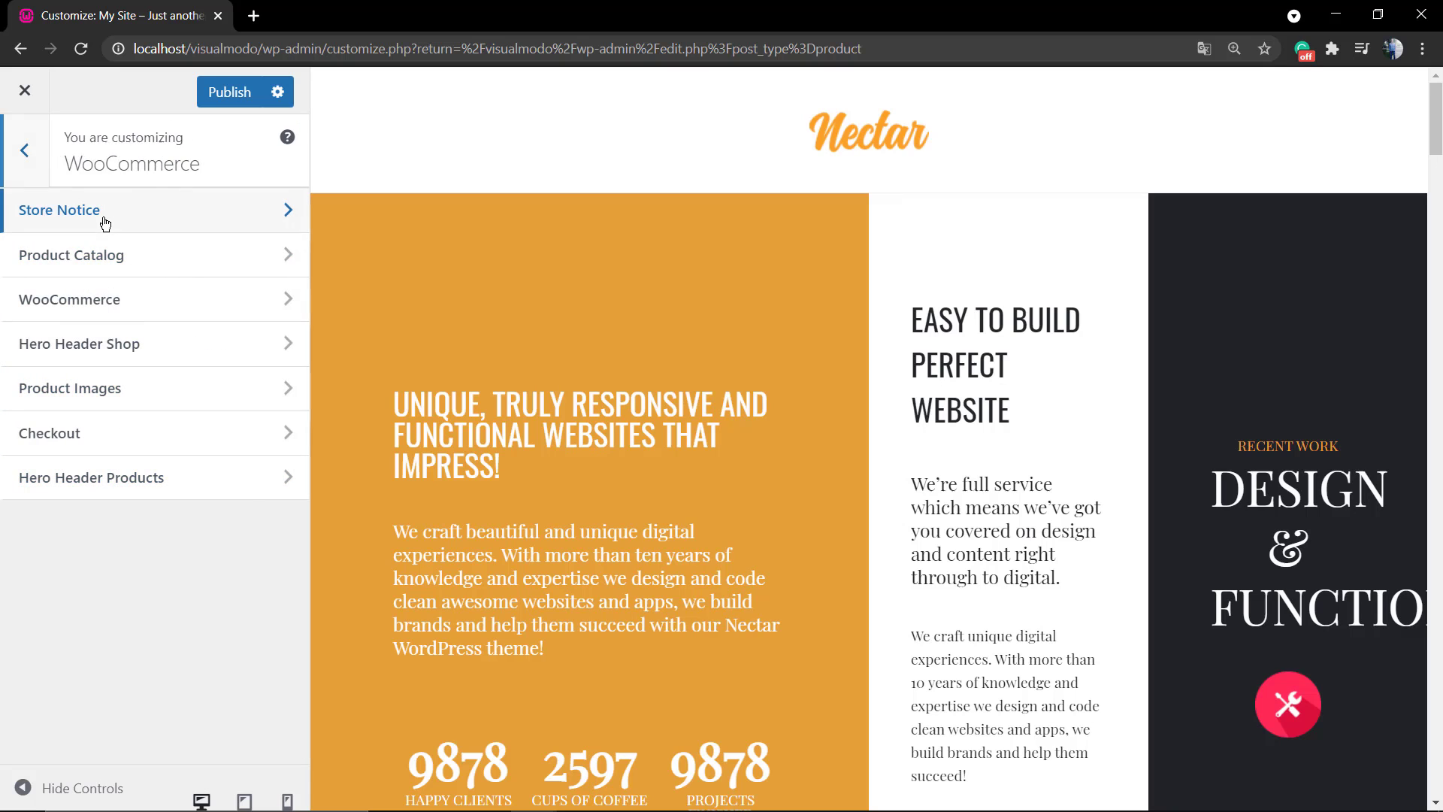
left_click(105, 218)
left_click(102, 434)
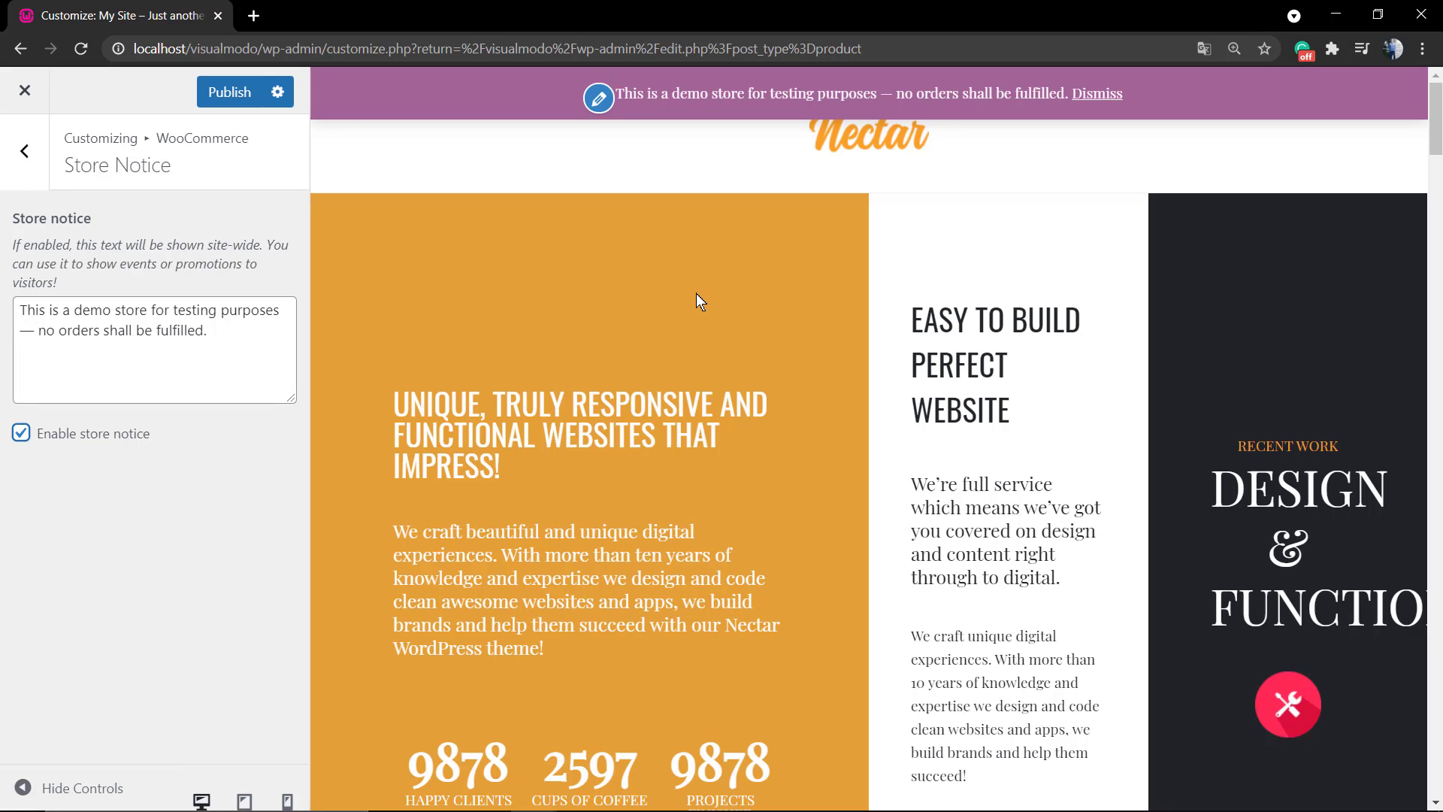
Inspect the notice bar to expand its p.woocommerce-store-notice.demo_store element in DevTools.
right_click(471, 104)
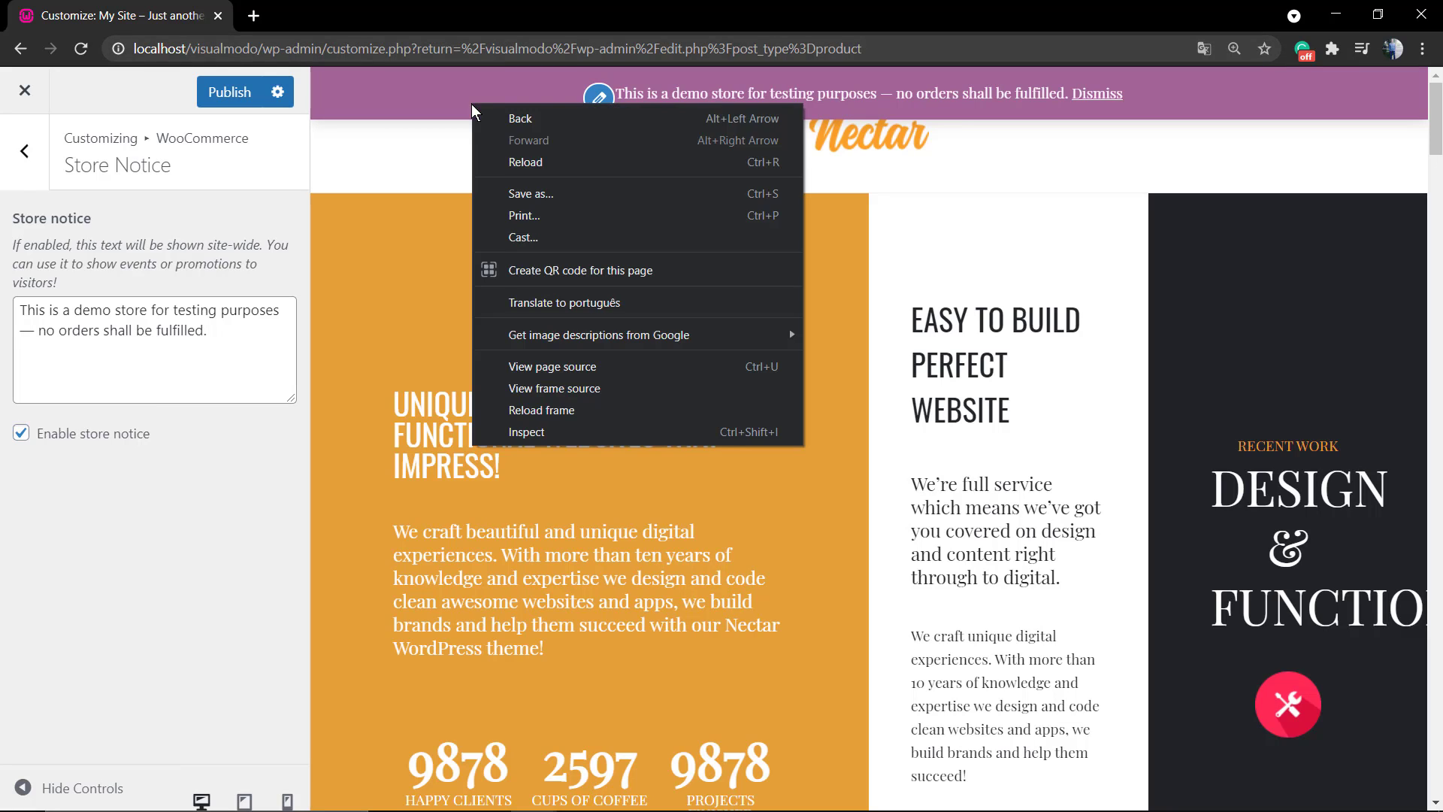
left_click(579, 430)
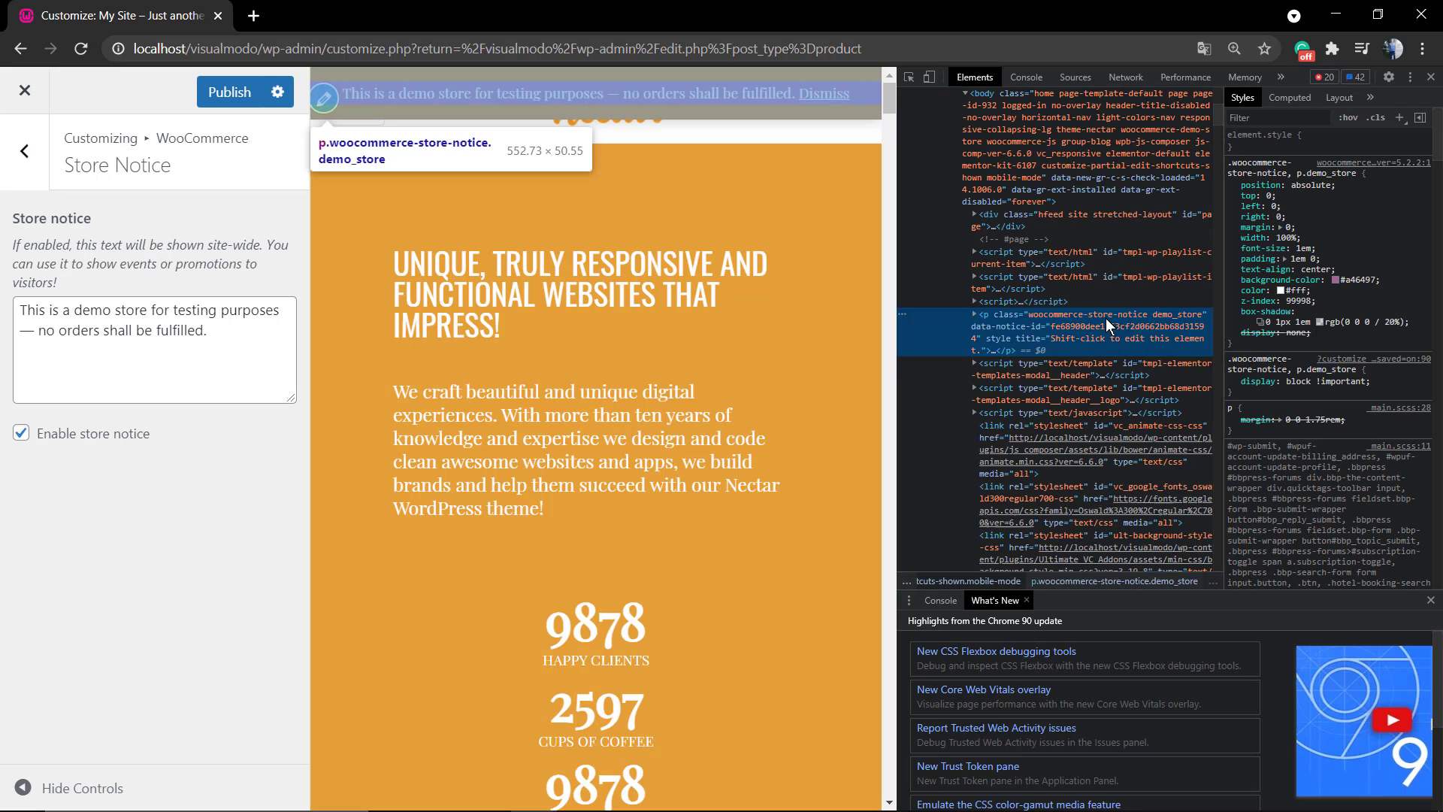
double_click(1063, 315)
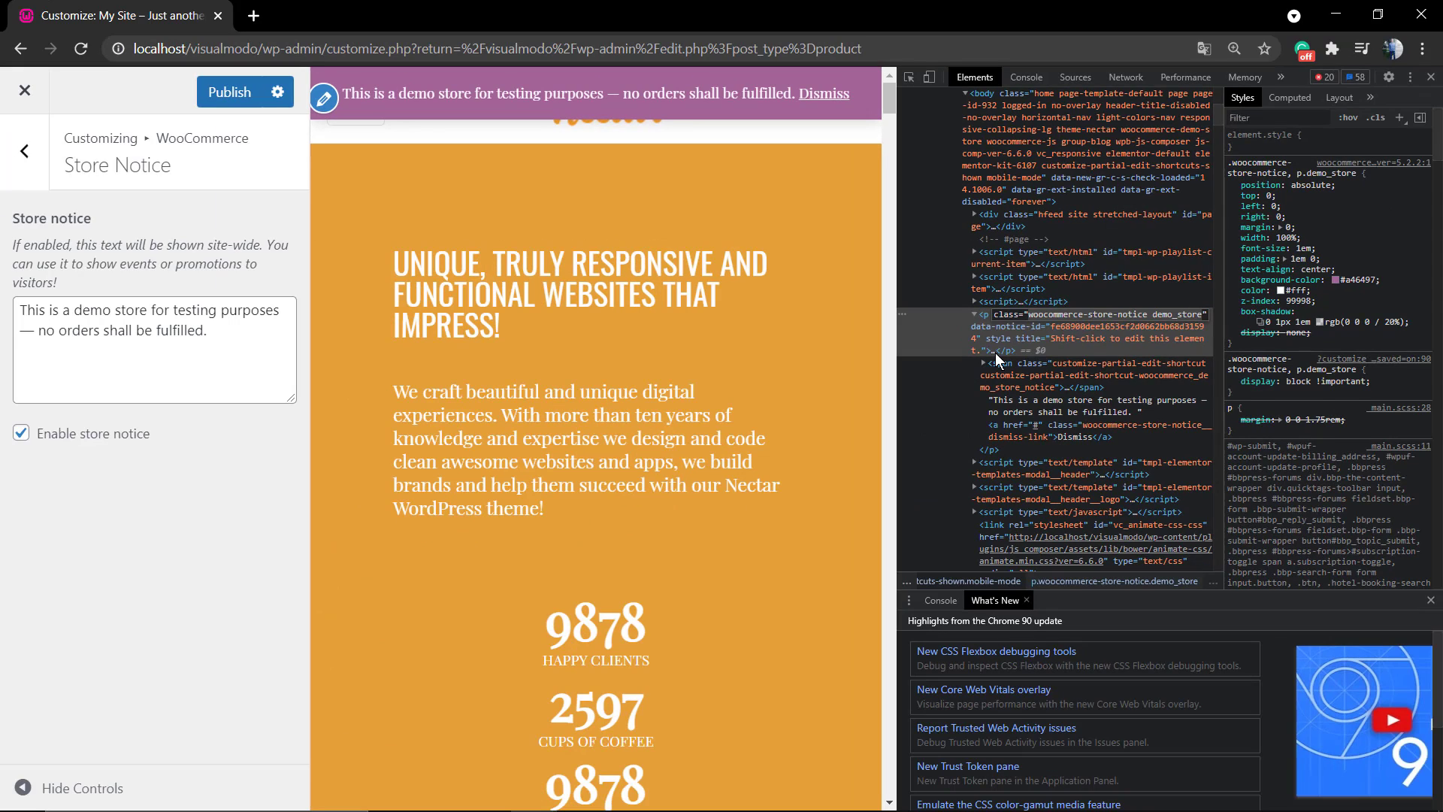
Close DevTools and publish the enabled store notice.
left_click(1430, 77)
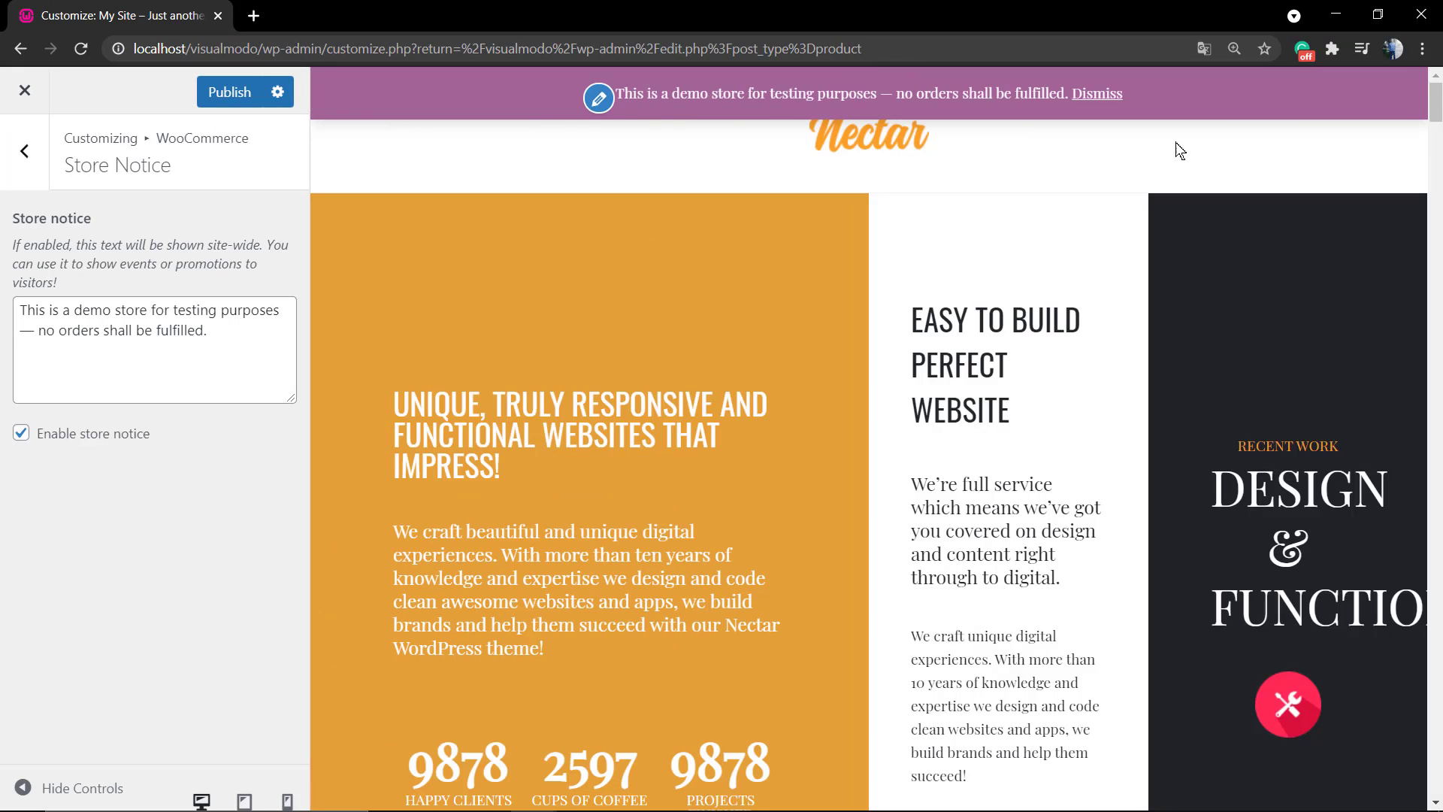
left_click(232, 96)
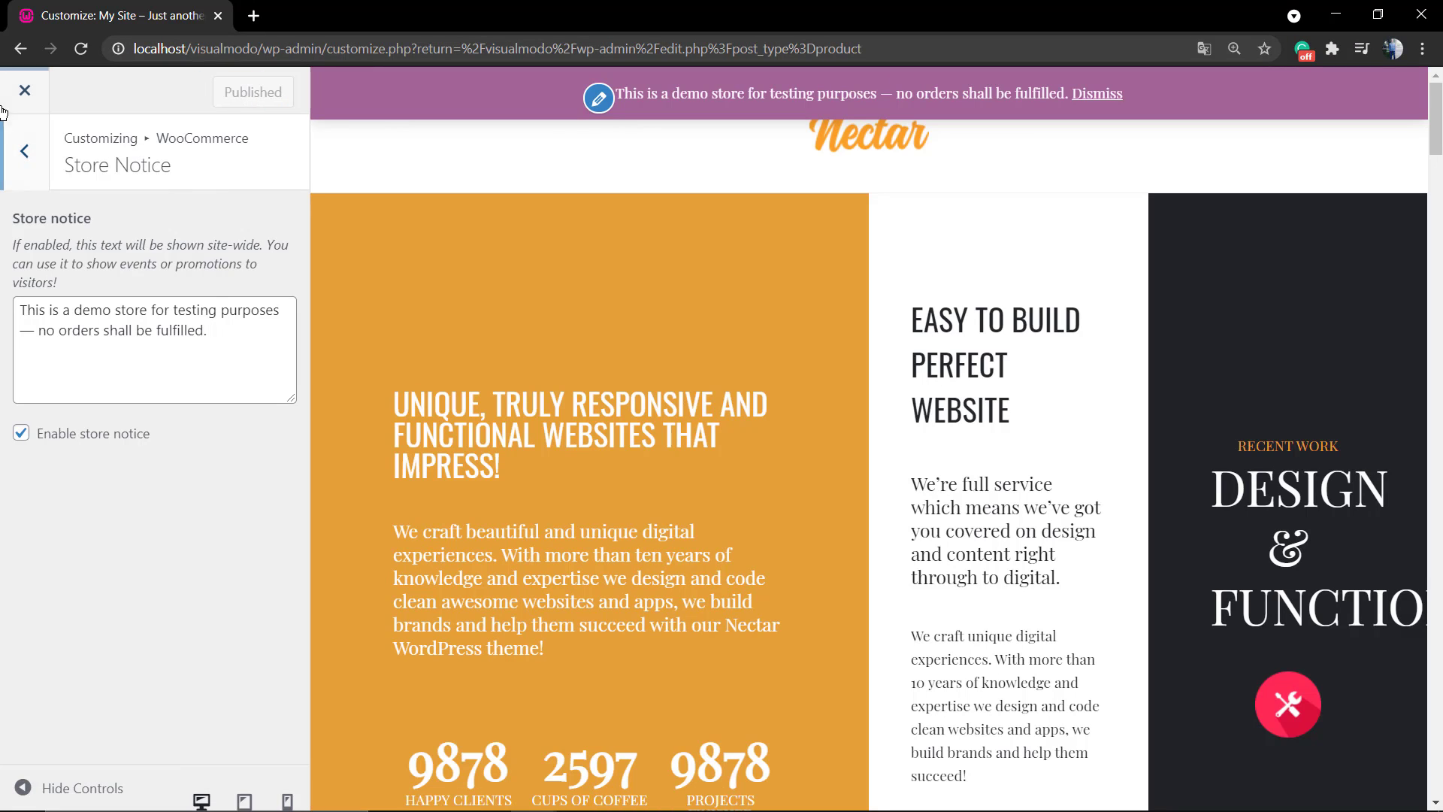
left_click(22, 149)
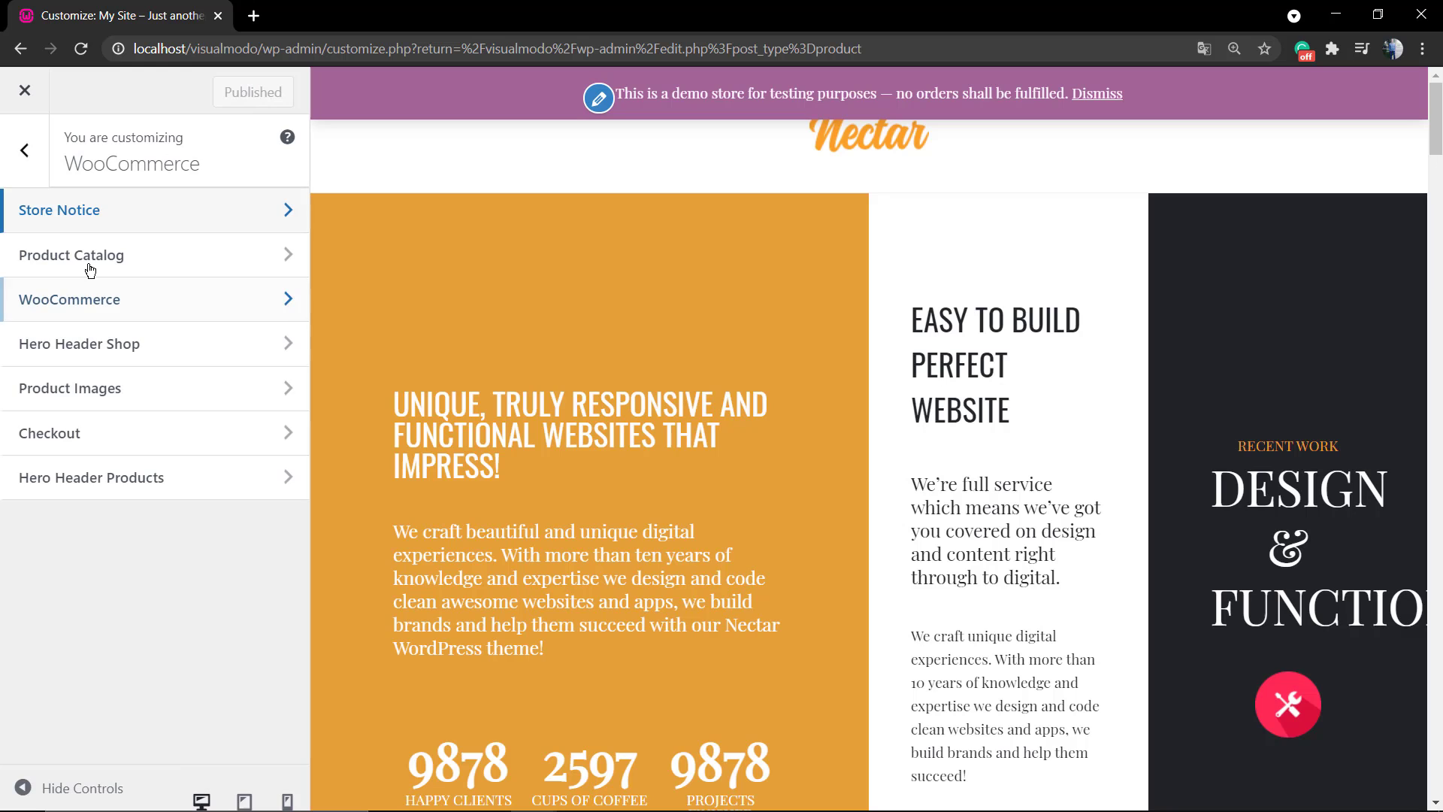
Open the empty Additional CSS editor and dismiss its help text.
left_click(22, 150)
scroll(101, 534, "down", 1)
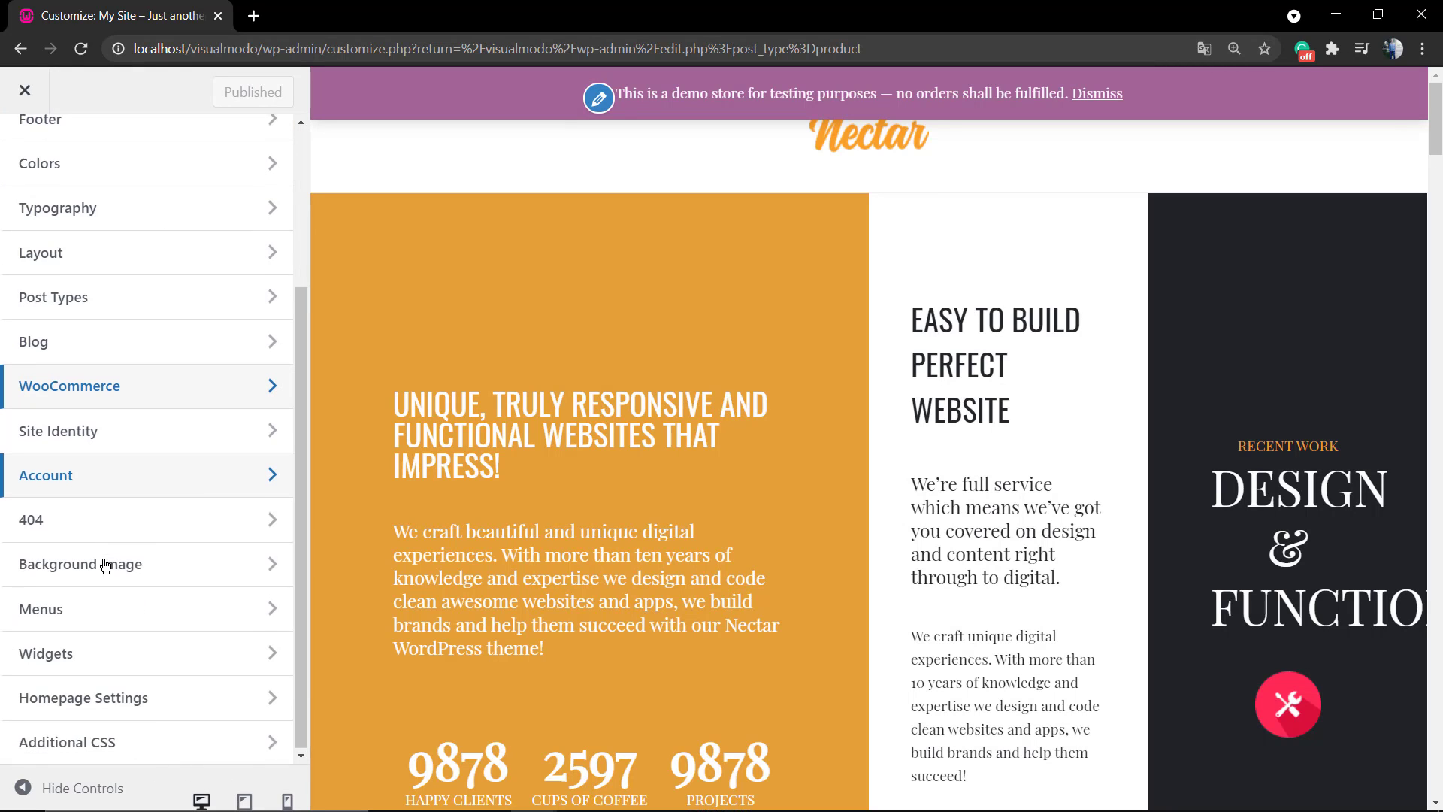
left_click(133, 744)
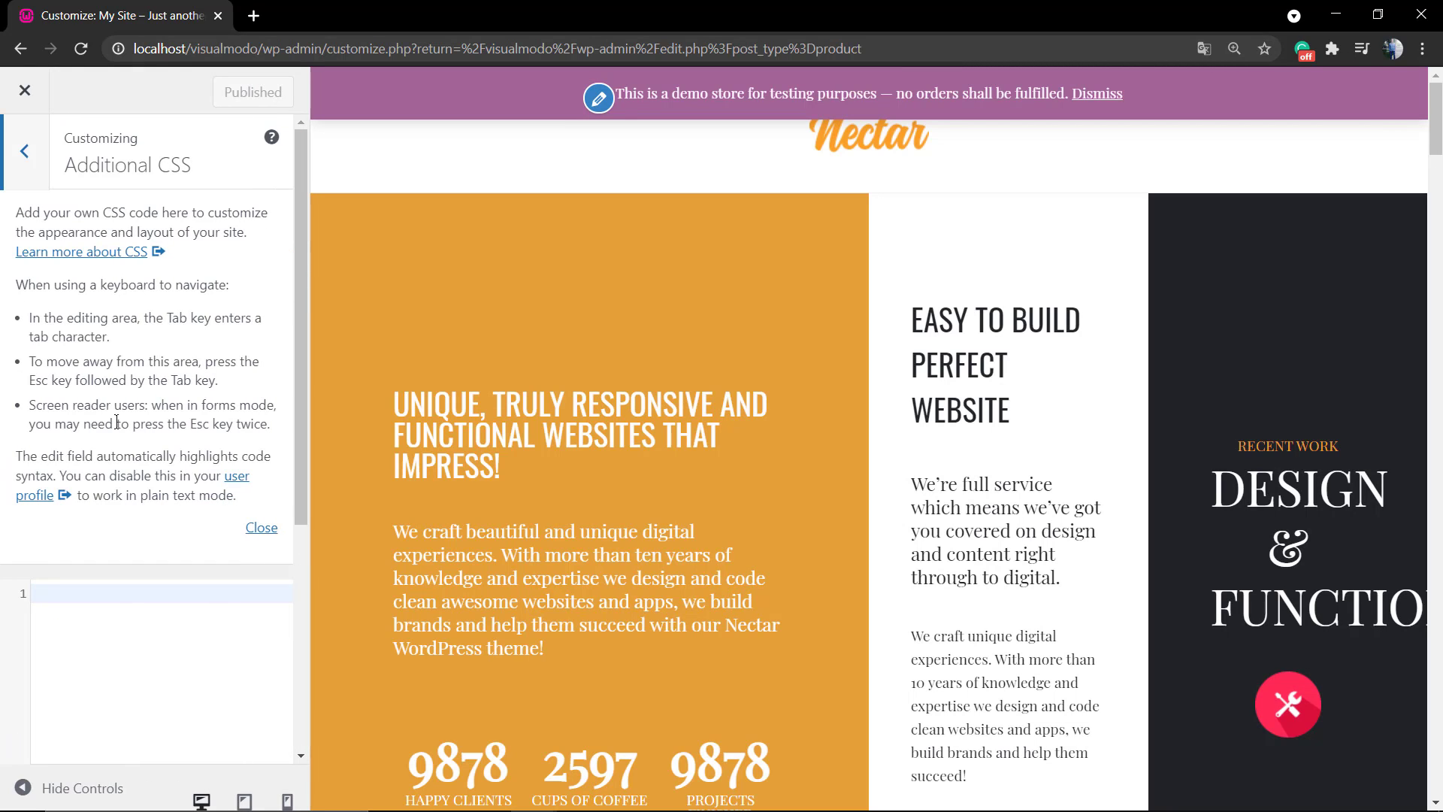
left_click(261, 528)
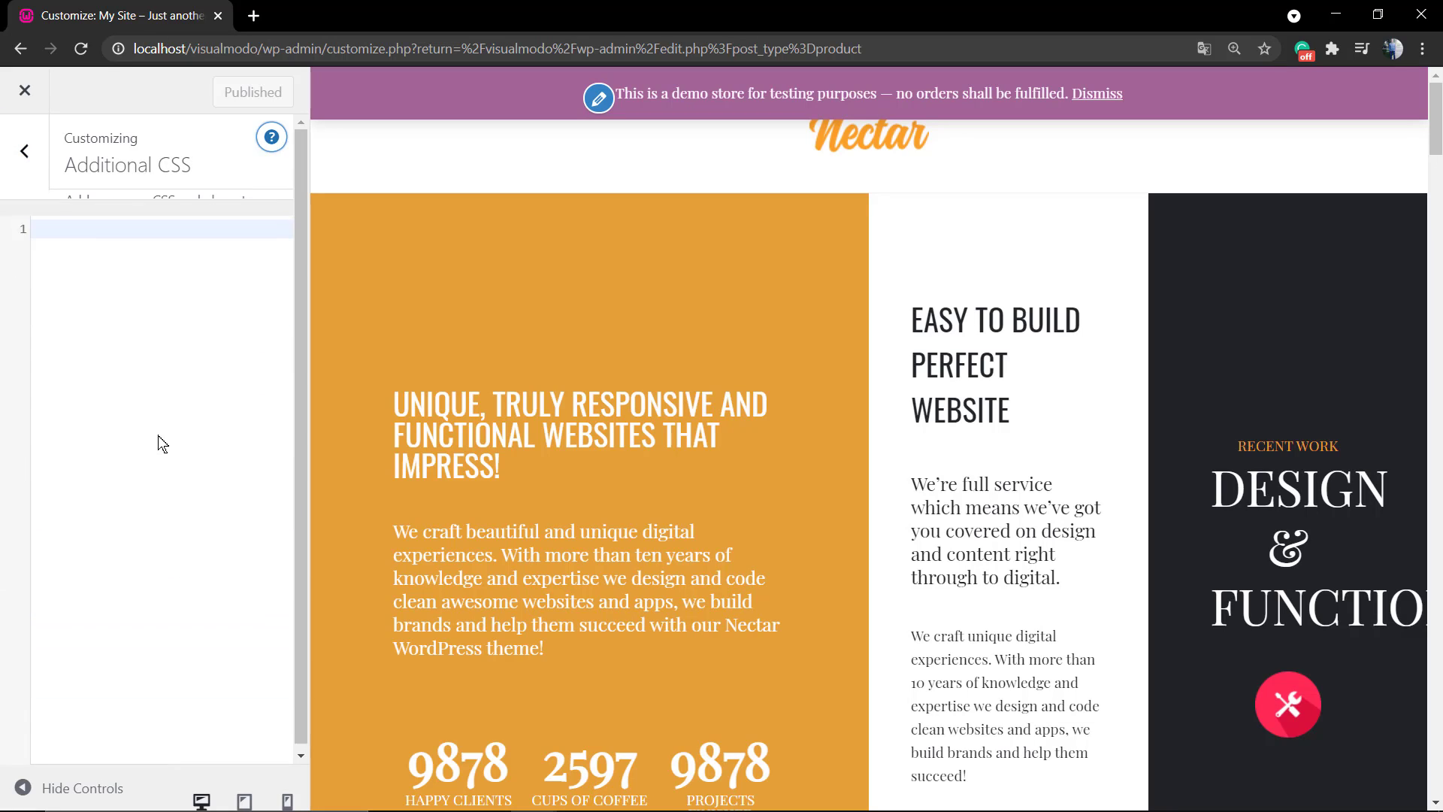
Paste a .woocommerce-demo-store .demo_store background-color rule and set its colour to #181818.
left_click(88, 222)
type(".woocommerce-demo-store .demo_store {    background-color: #FFA500; }")
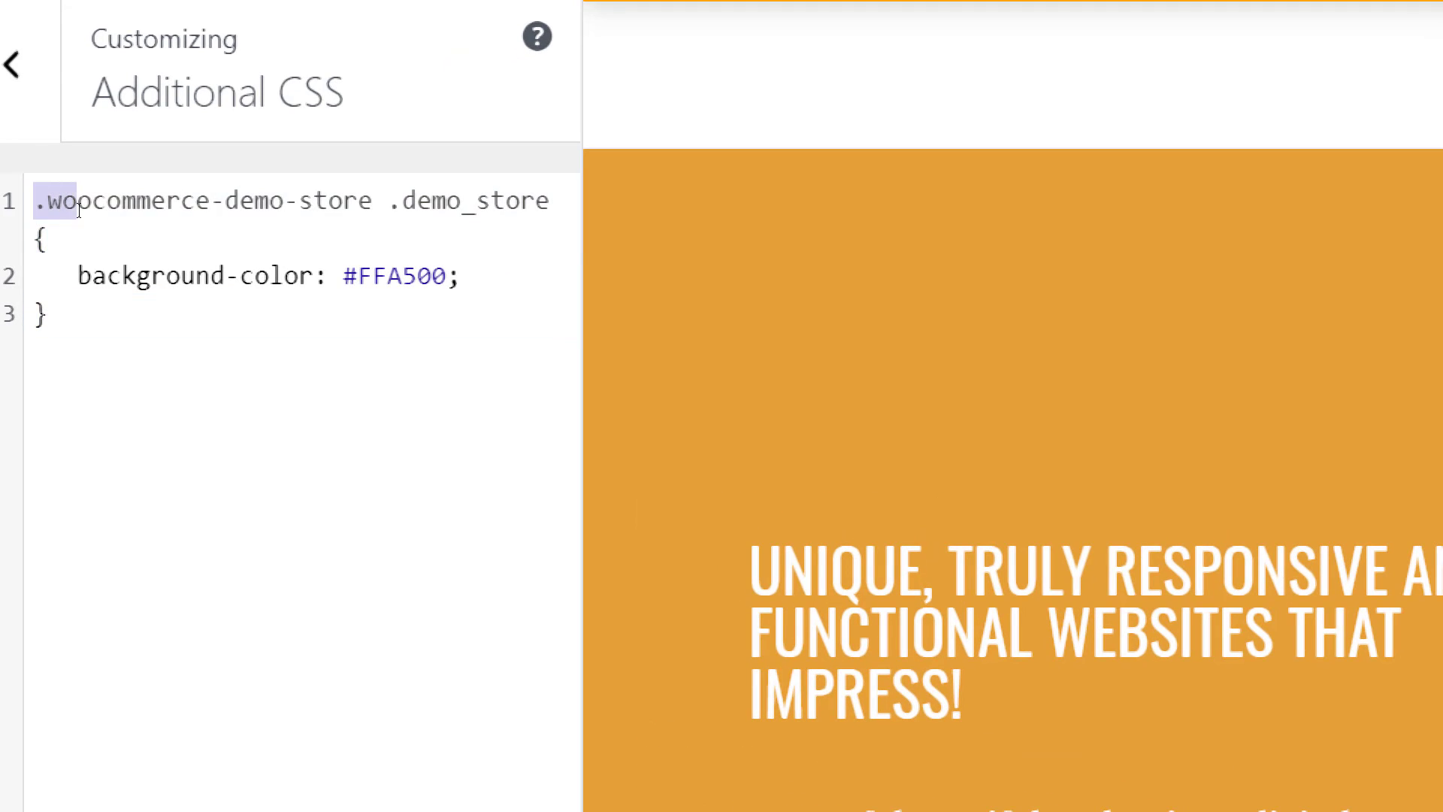
mouse_move(34, 207)
left_mouse_down()
mouse_move(212, 218)
mouse_move(248, 246)
left_mouse_up()
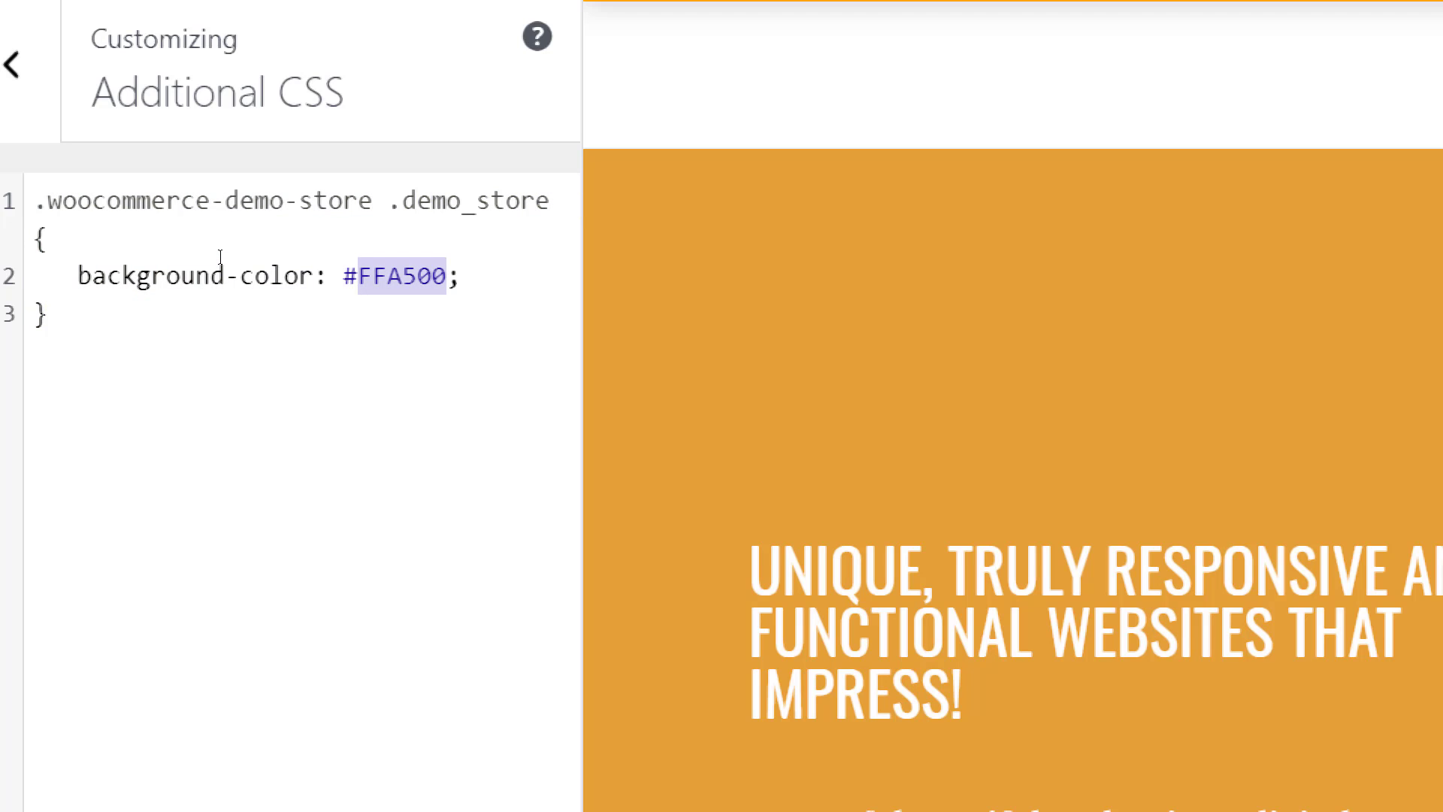
type("fff")
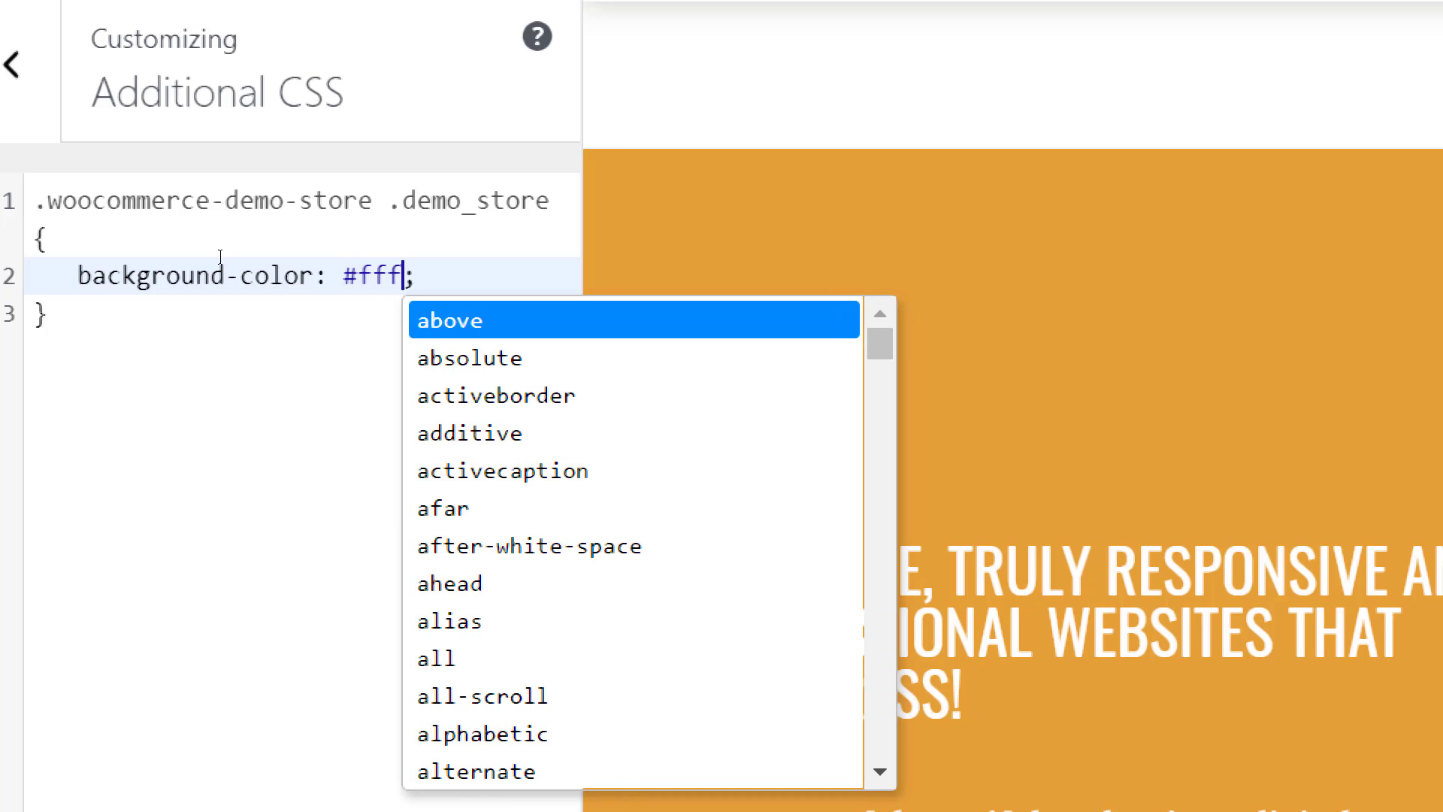
key("BackSpace")
key("BackSpace")
key("BackSpace")
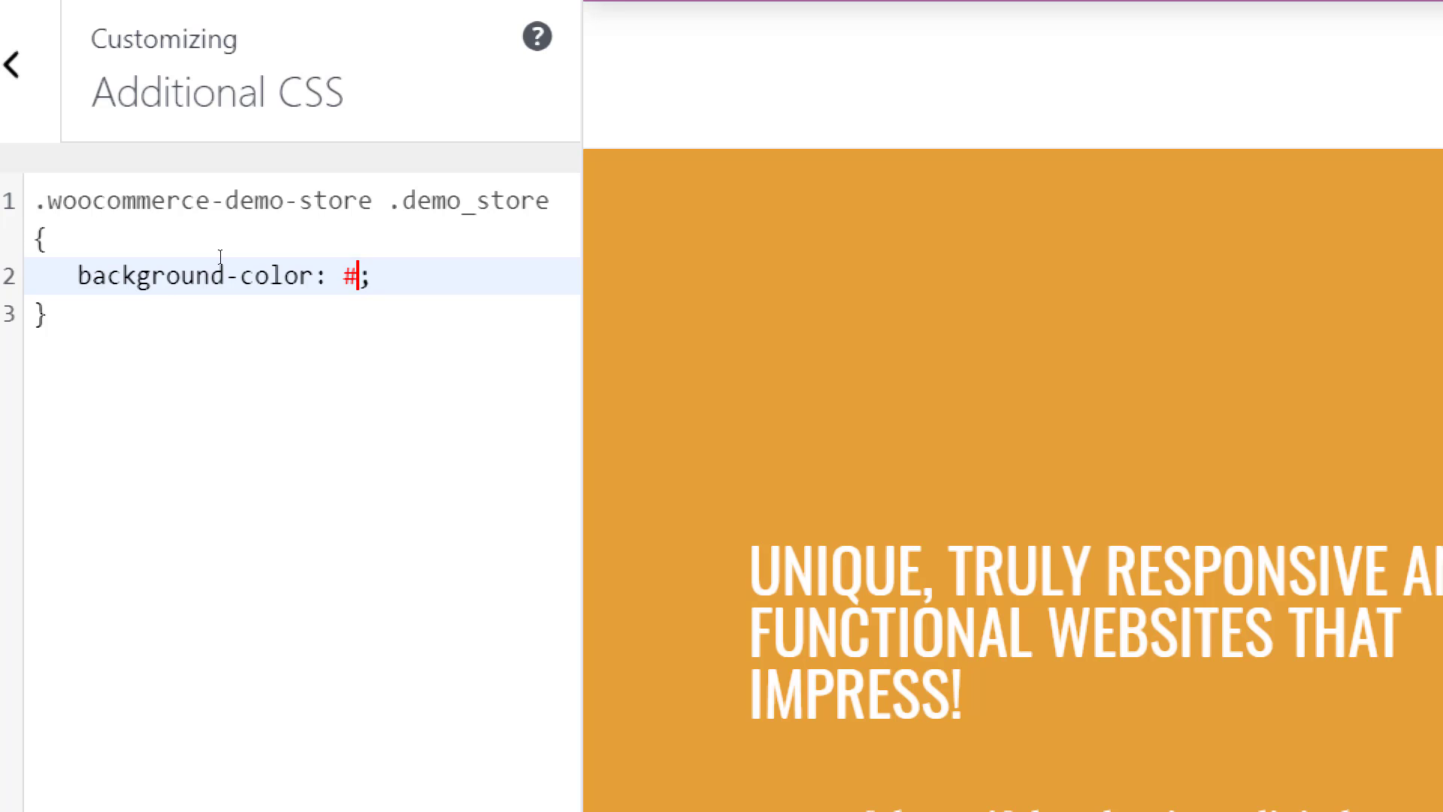
type("181818")
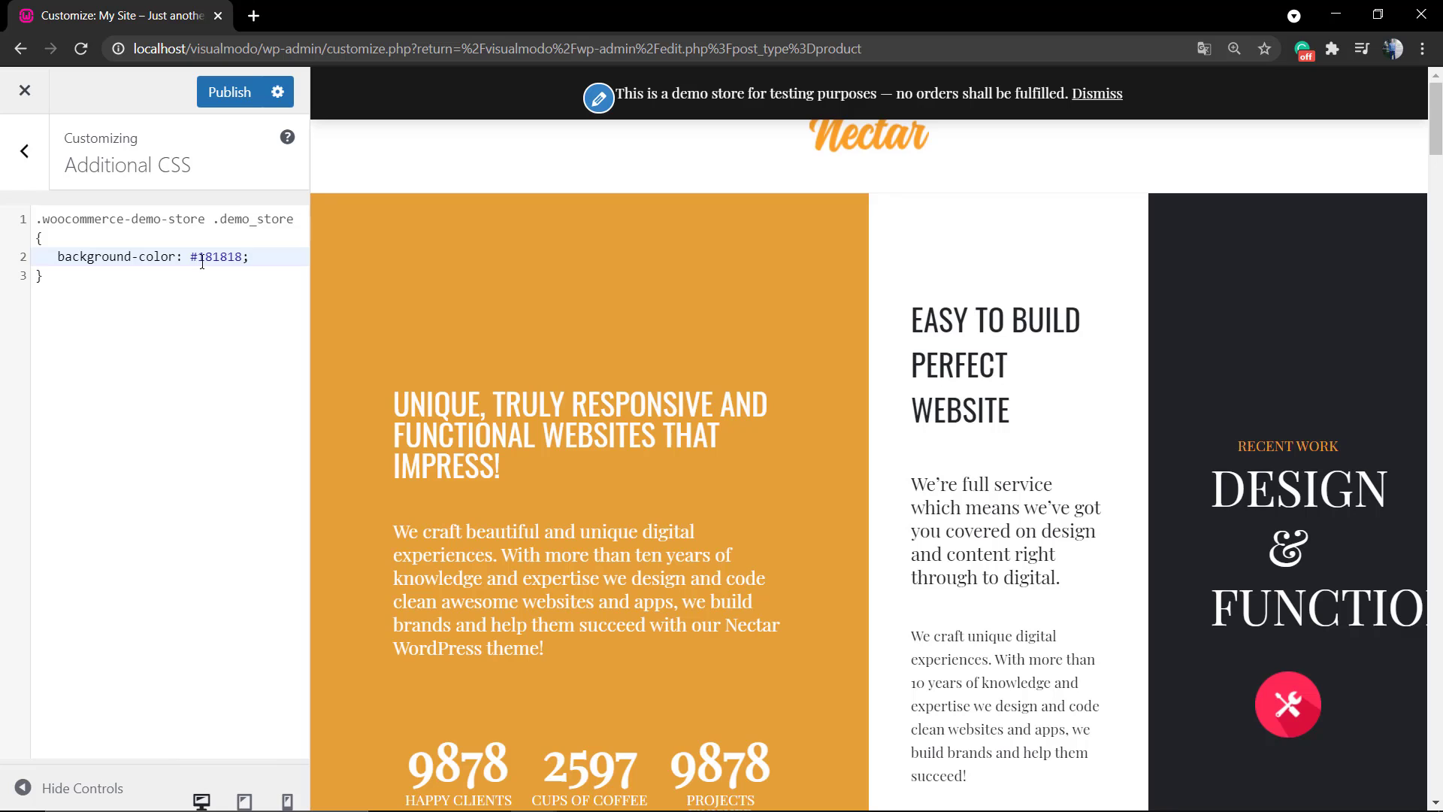
Retype the notice's background-color hex value in Additional CSS as 181818.
double_click(202, 259)
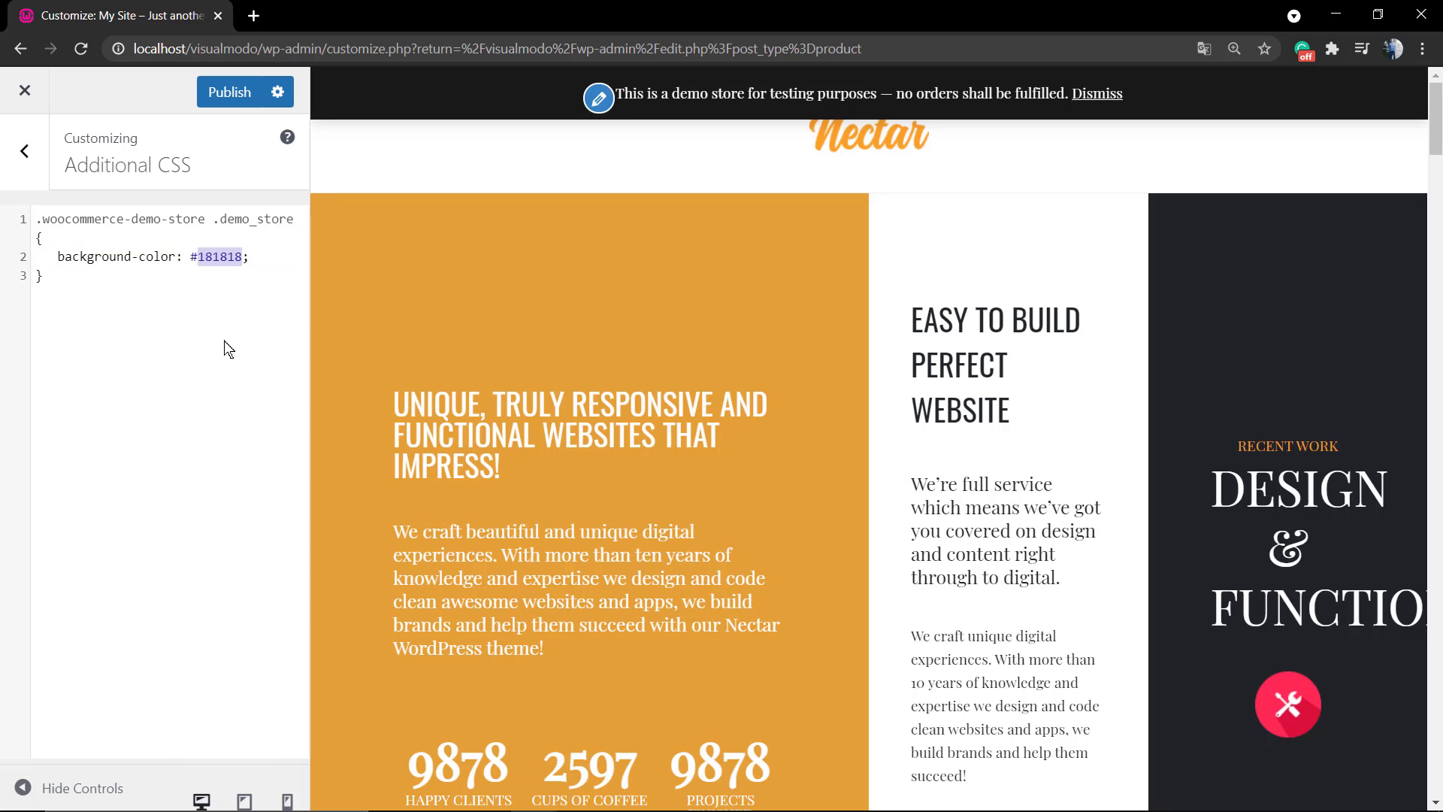
type("eee")
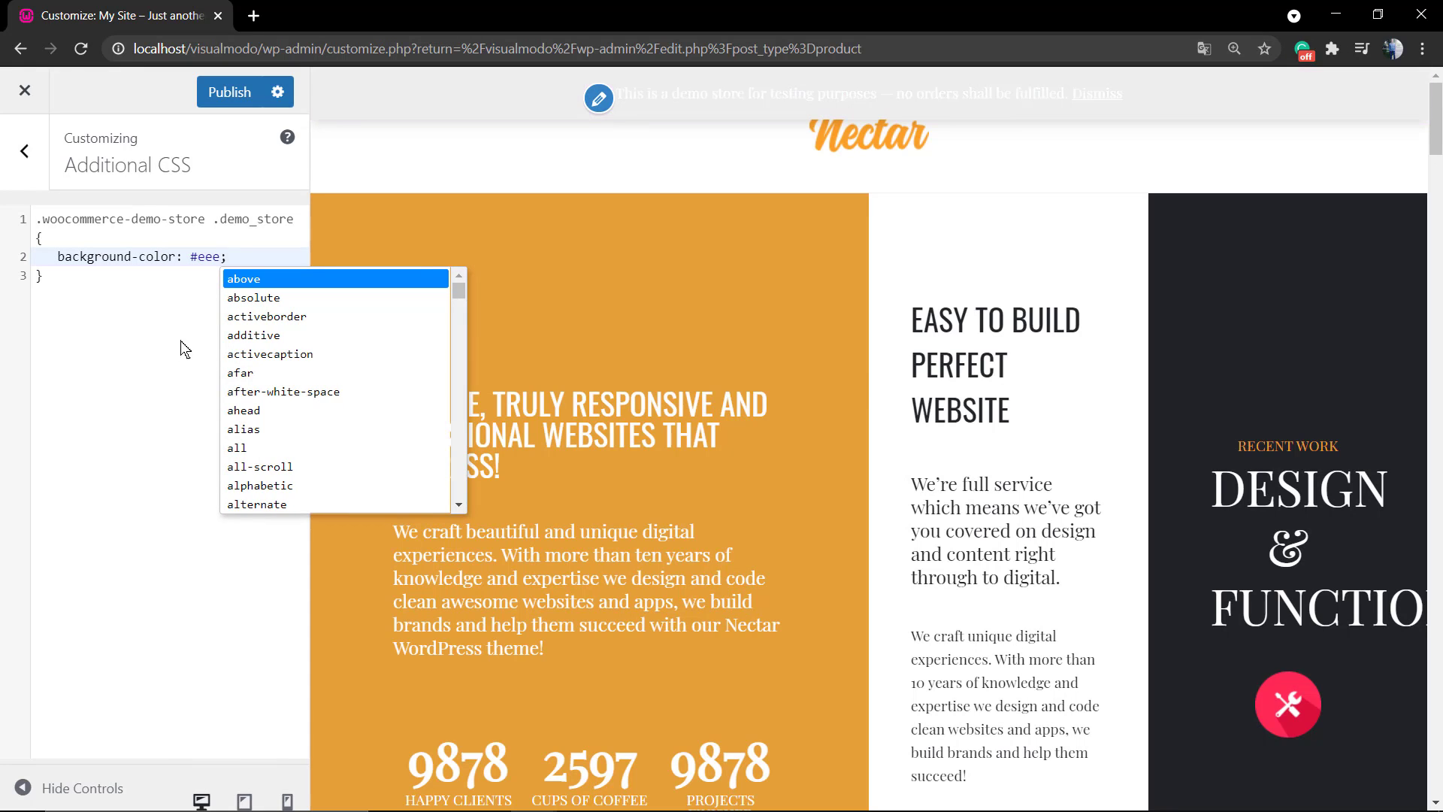
key("BackSpace")
key("BackSpace")
key("BackSpace")
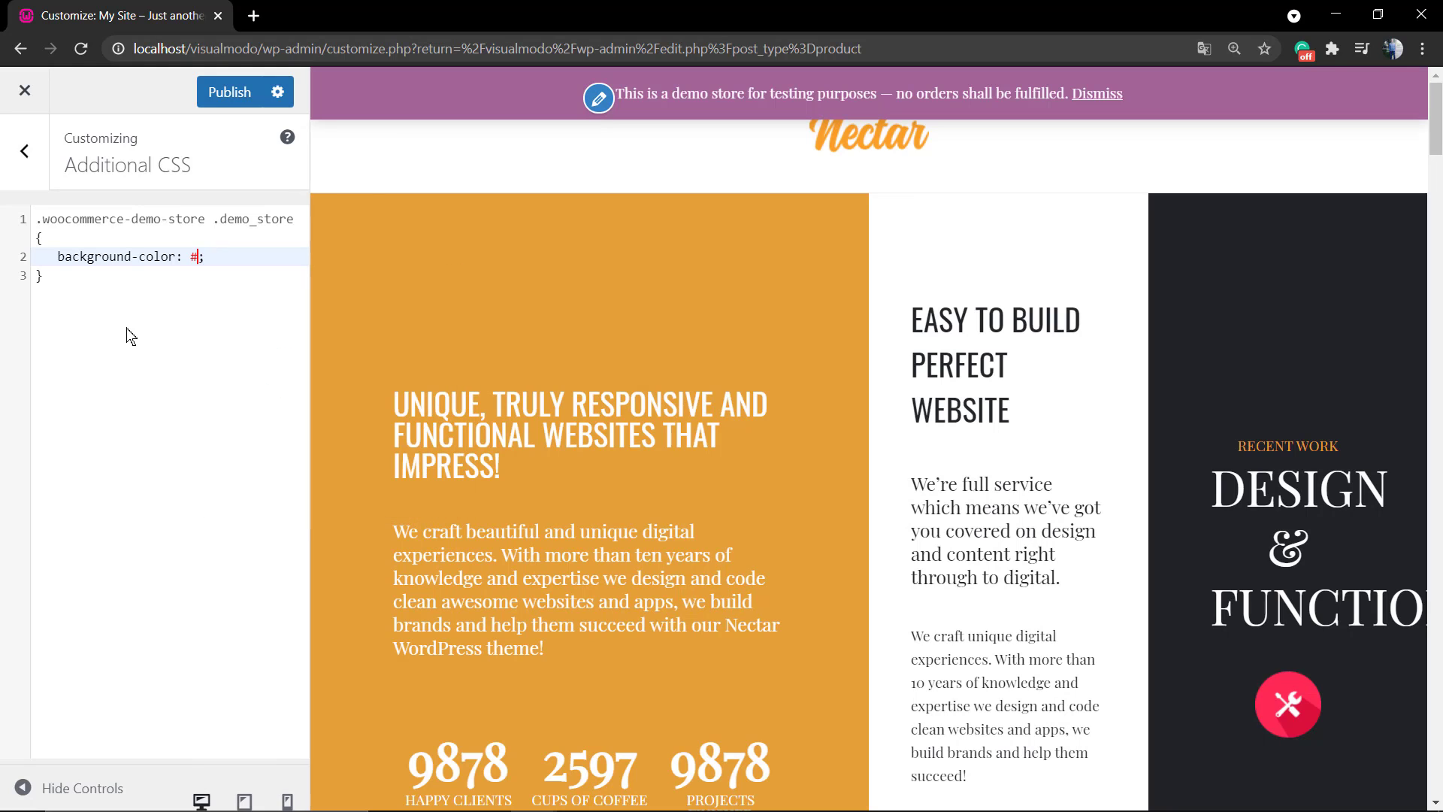
type("sss")
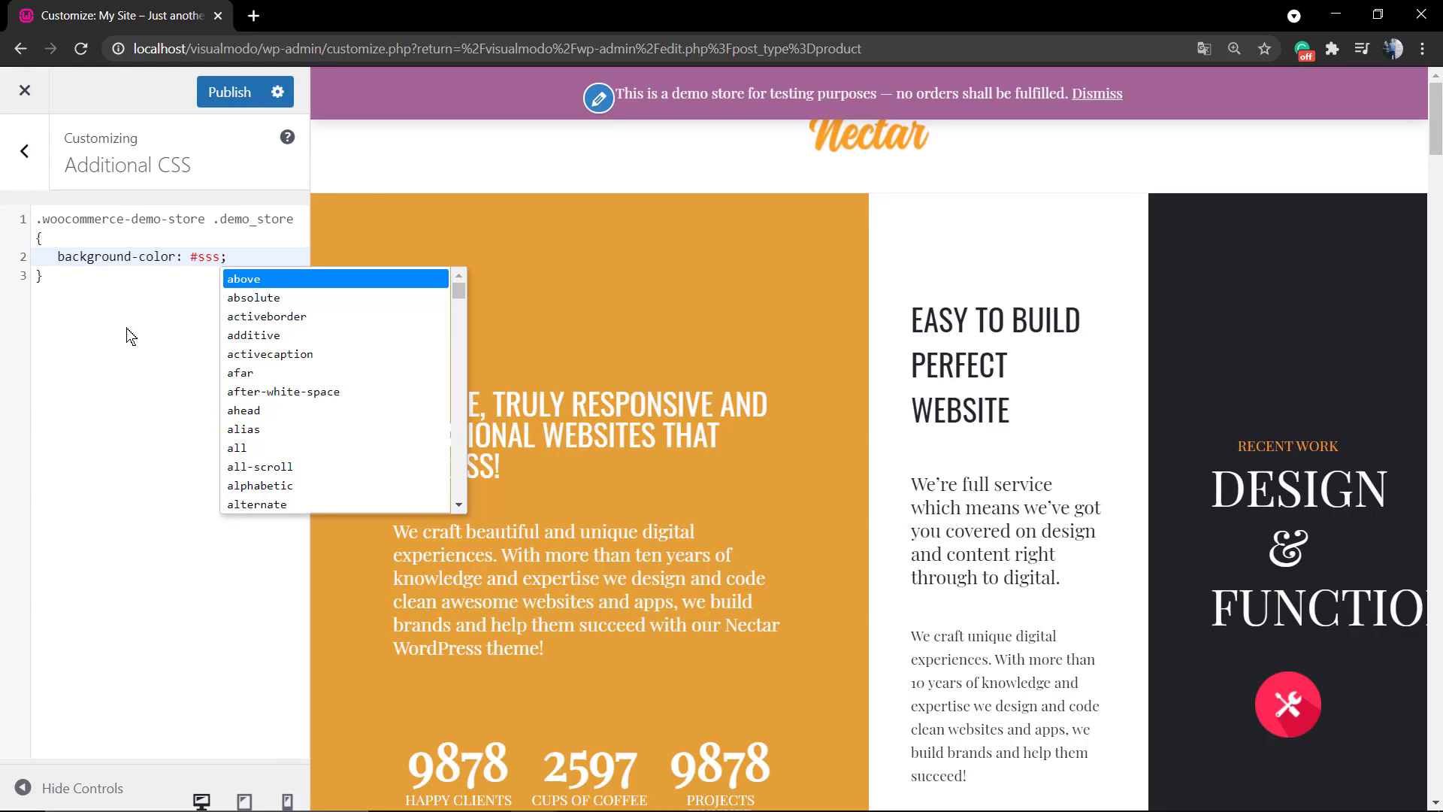
key("BackSpace")
key("BackSpace")
key("BackSpace")
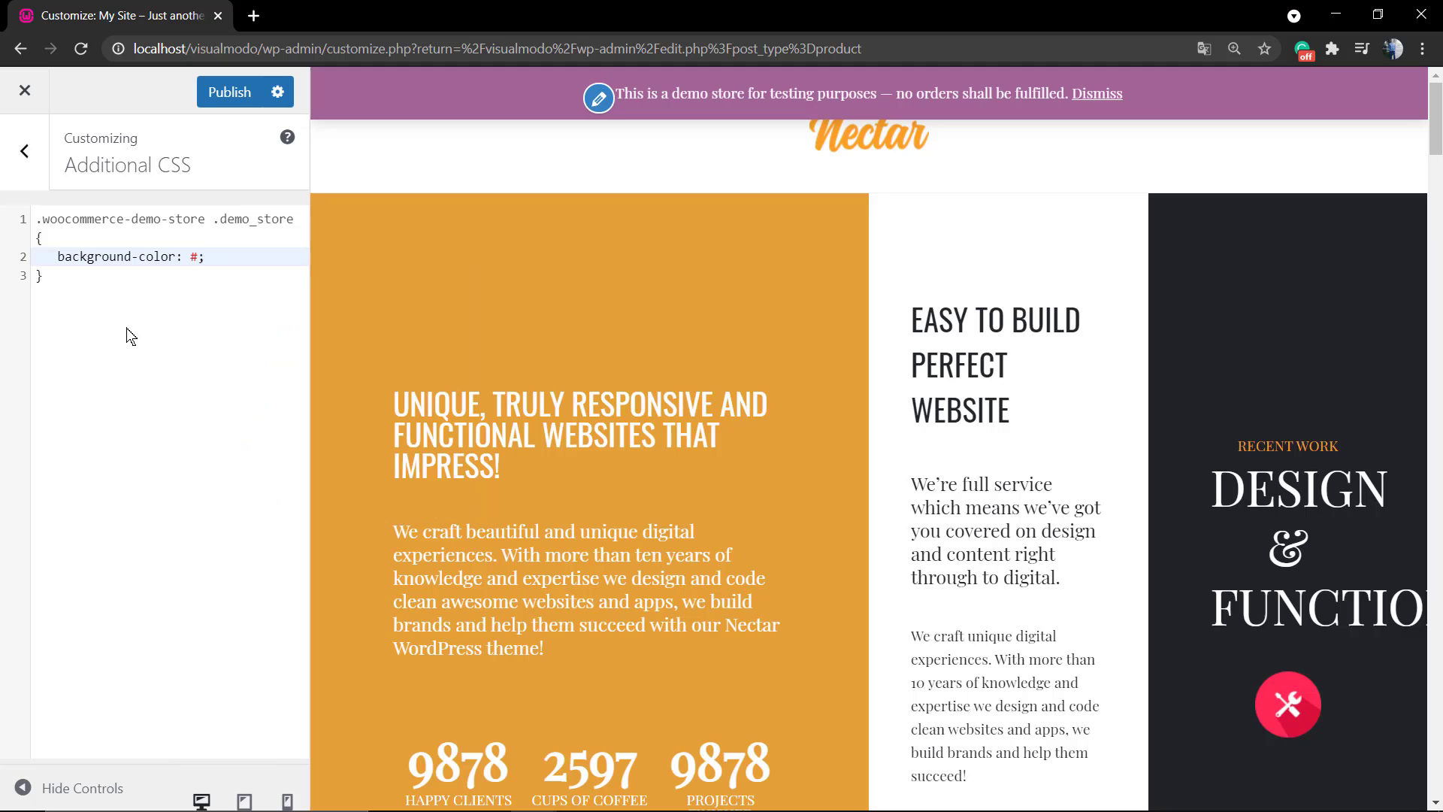
type("181818")
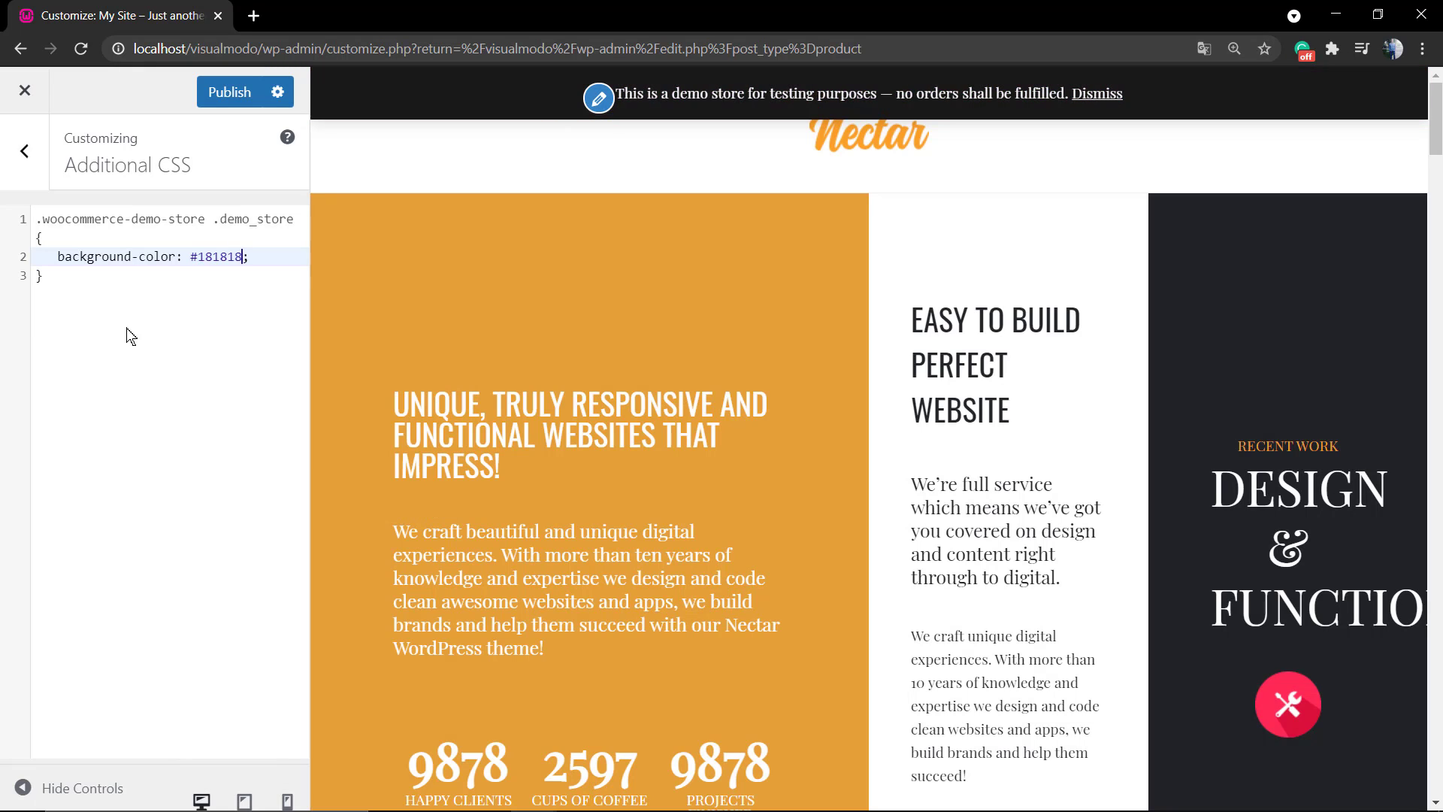
key("BackSpace")
key("BackSpace")
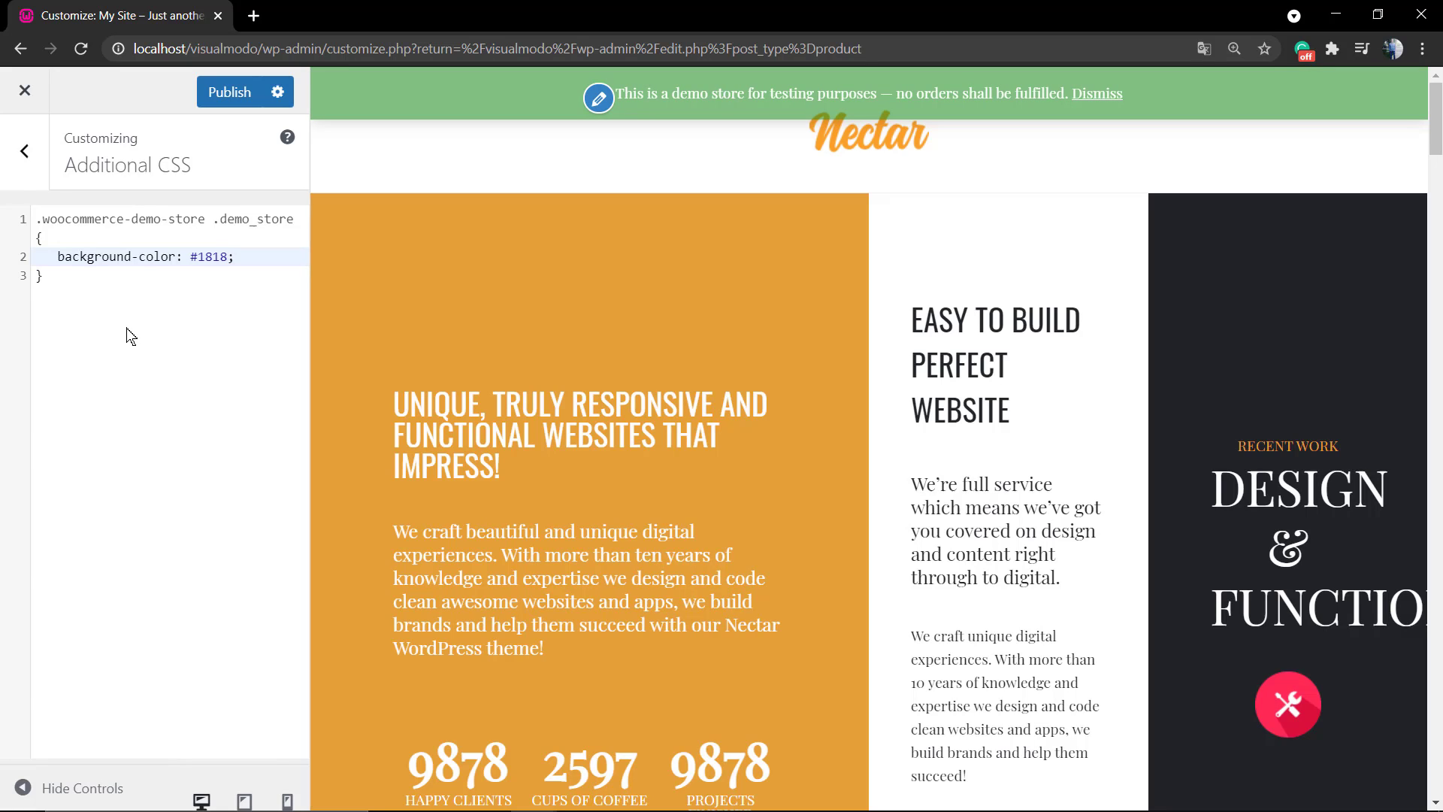
key("BackSpace")
key("BackSpace")
key("BackSpace")
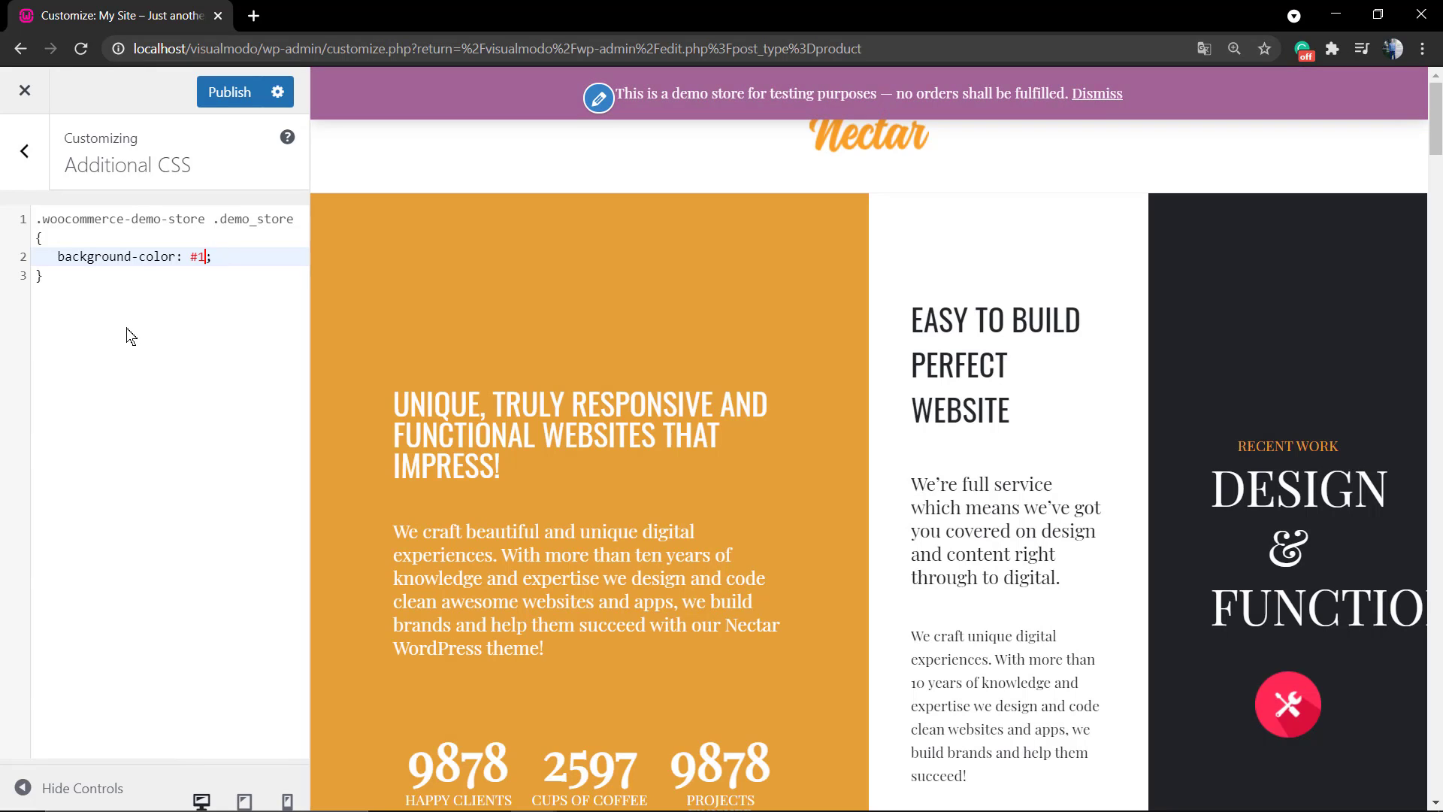
key("BackSpace")
type("1818")
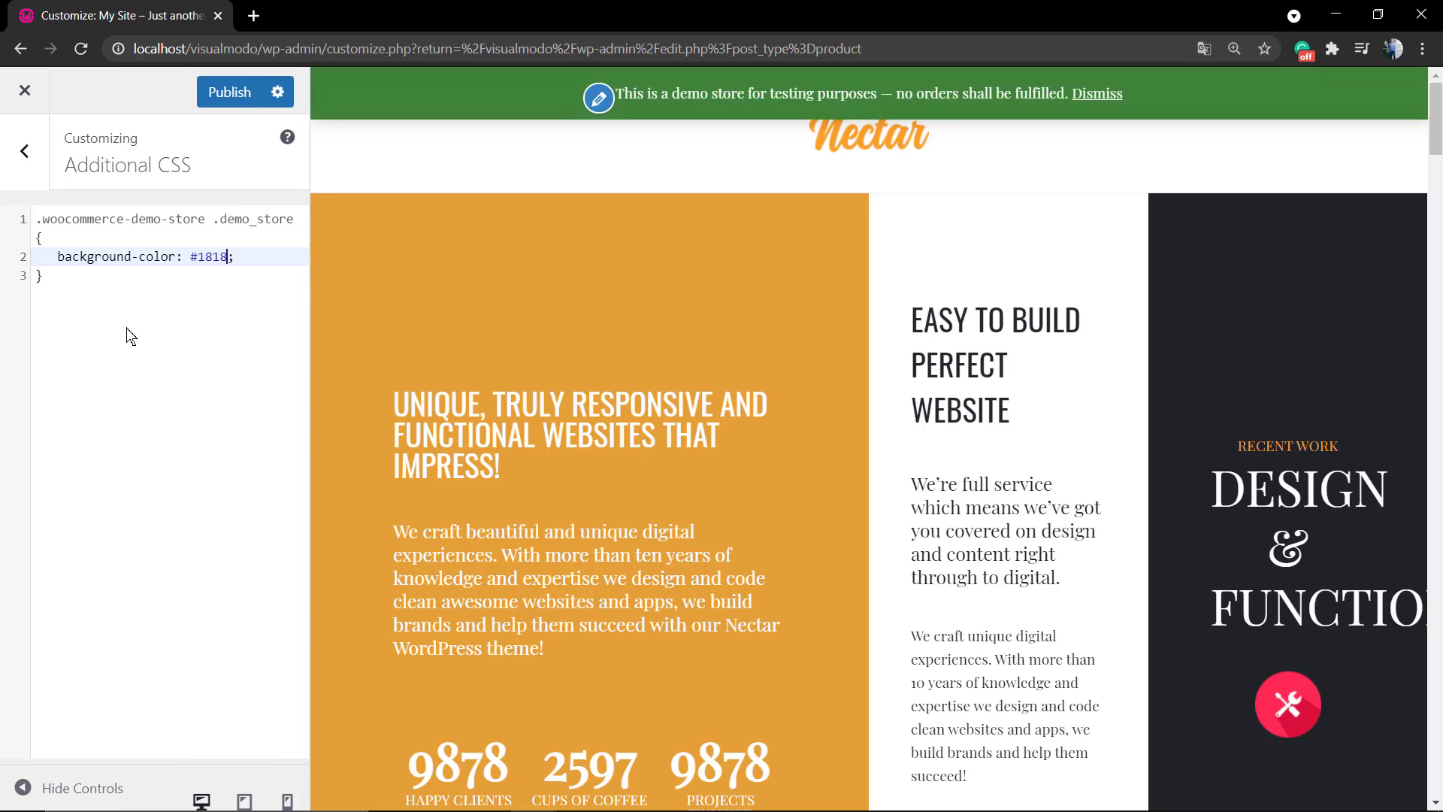
type("18")
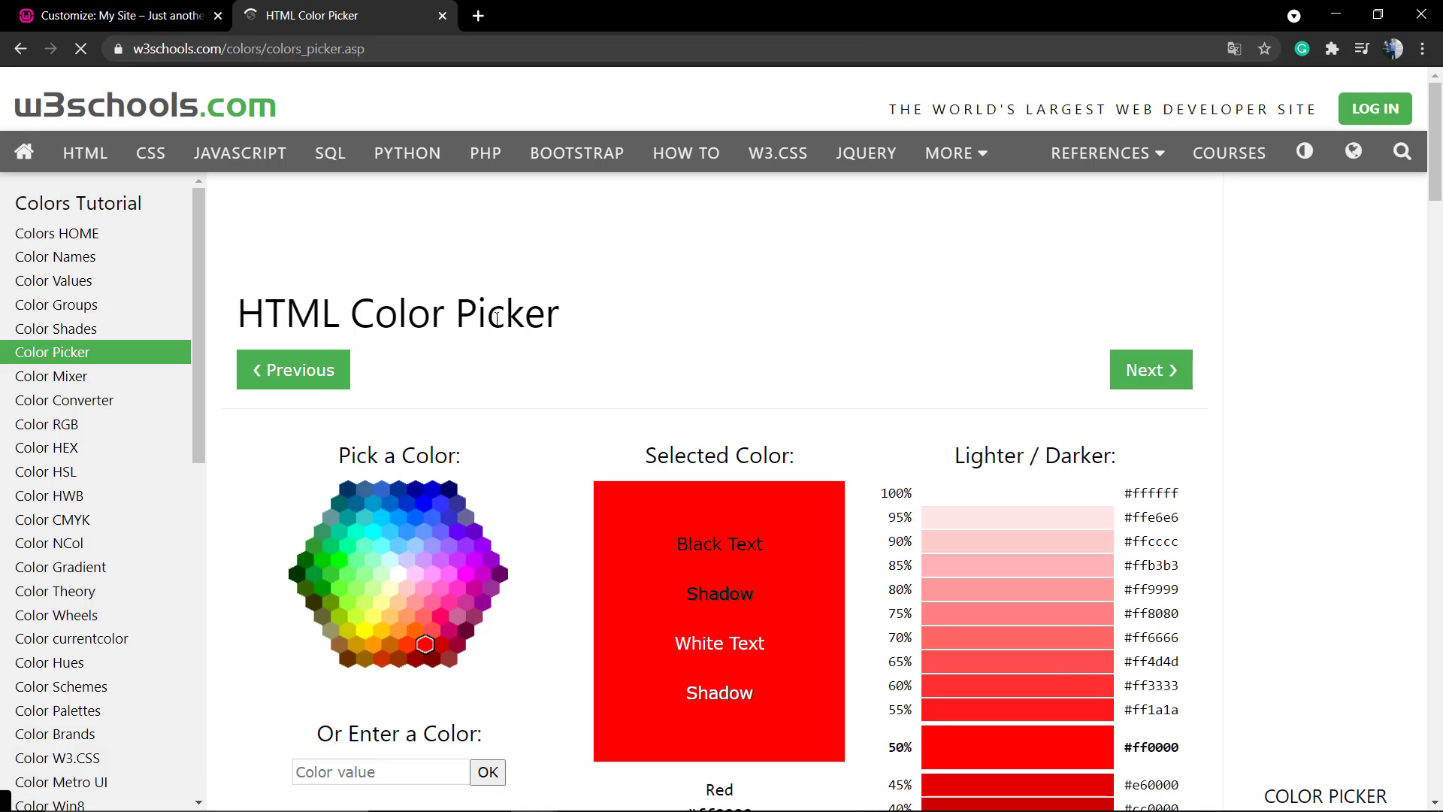
Select the blue #3333ff hexagon in the W3Schools 'Pick a Color' palette.
scroll(458, 263, "down", 2)
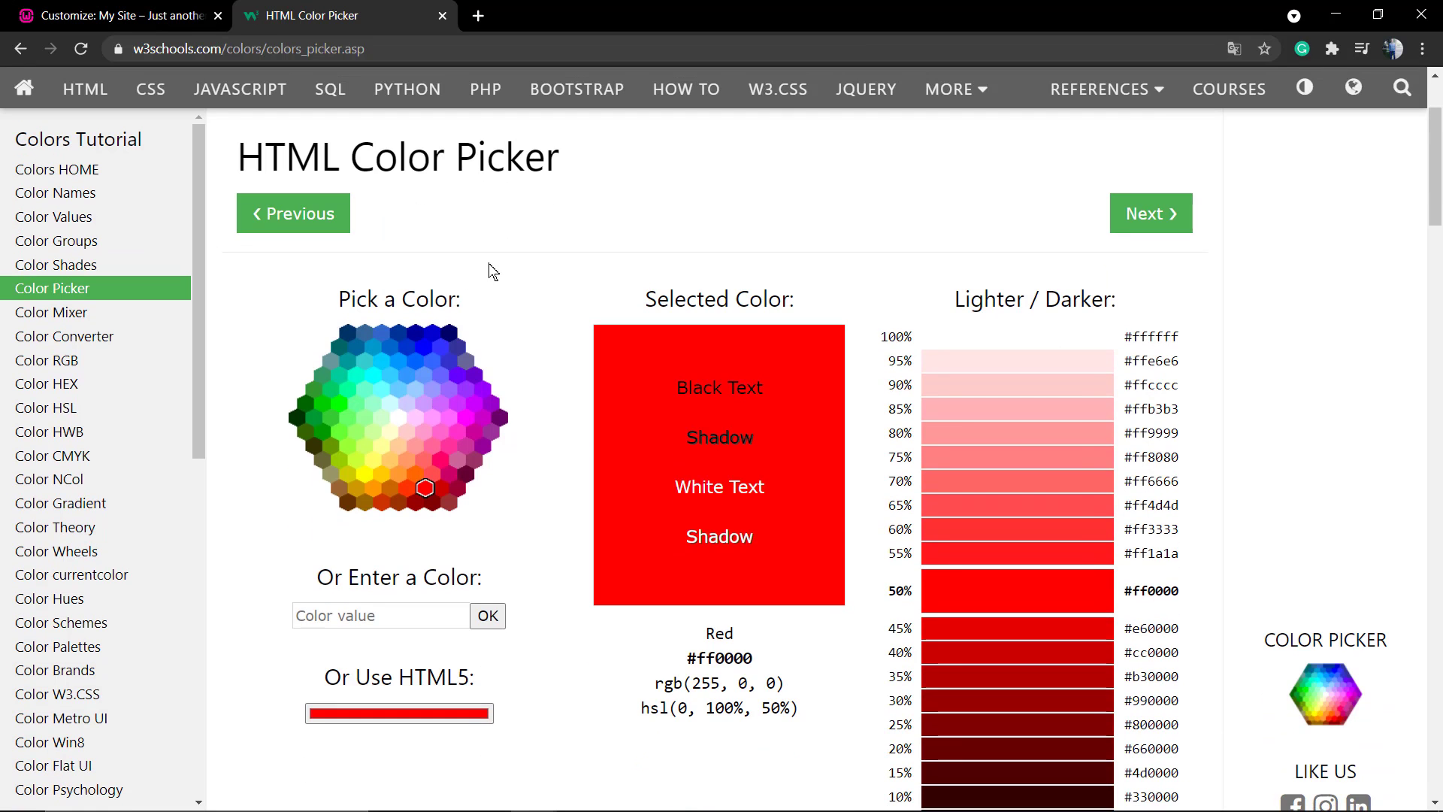
scroll(490, 270, "down", 2)
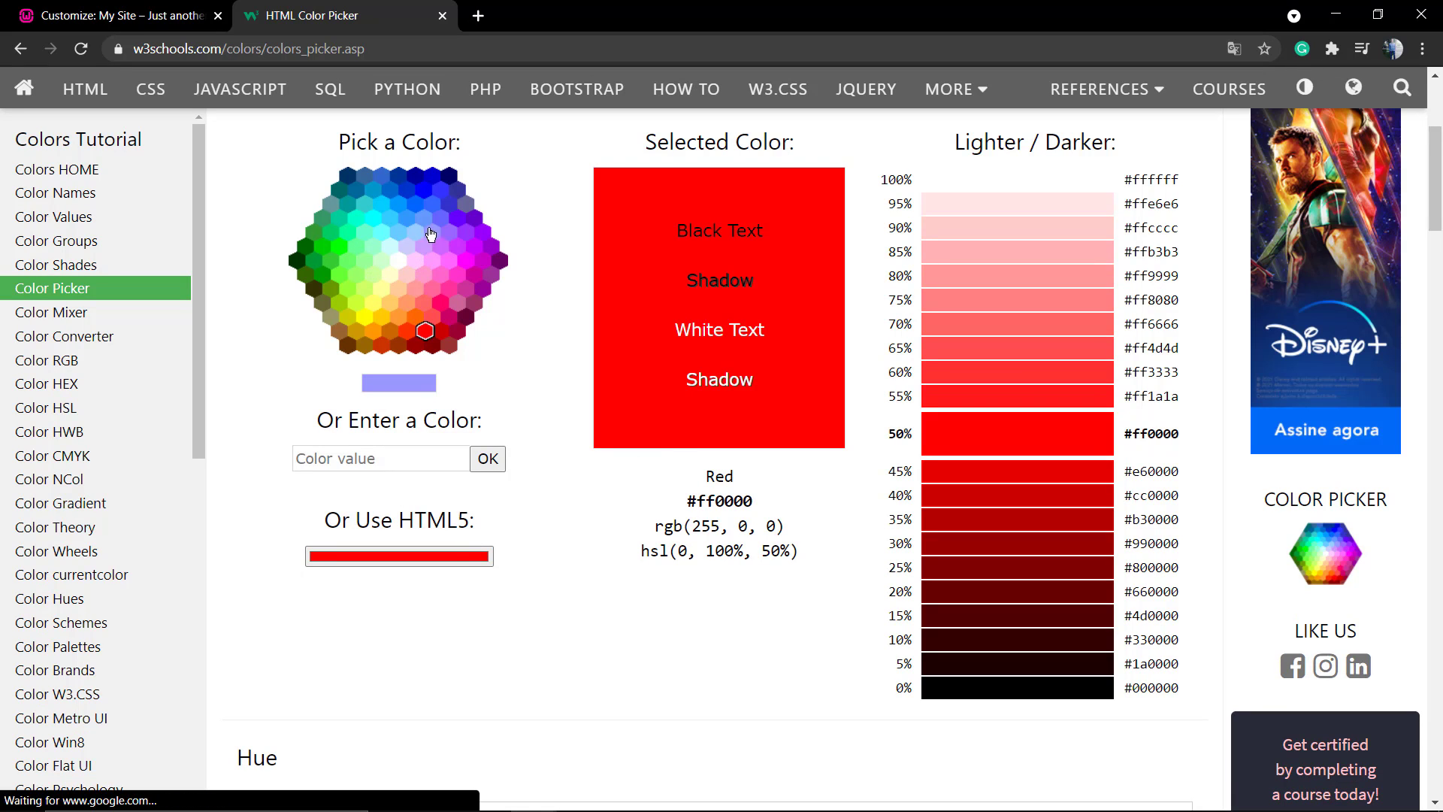
left_click(442, 192)
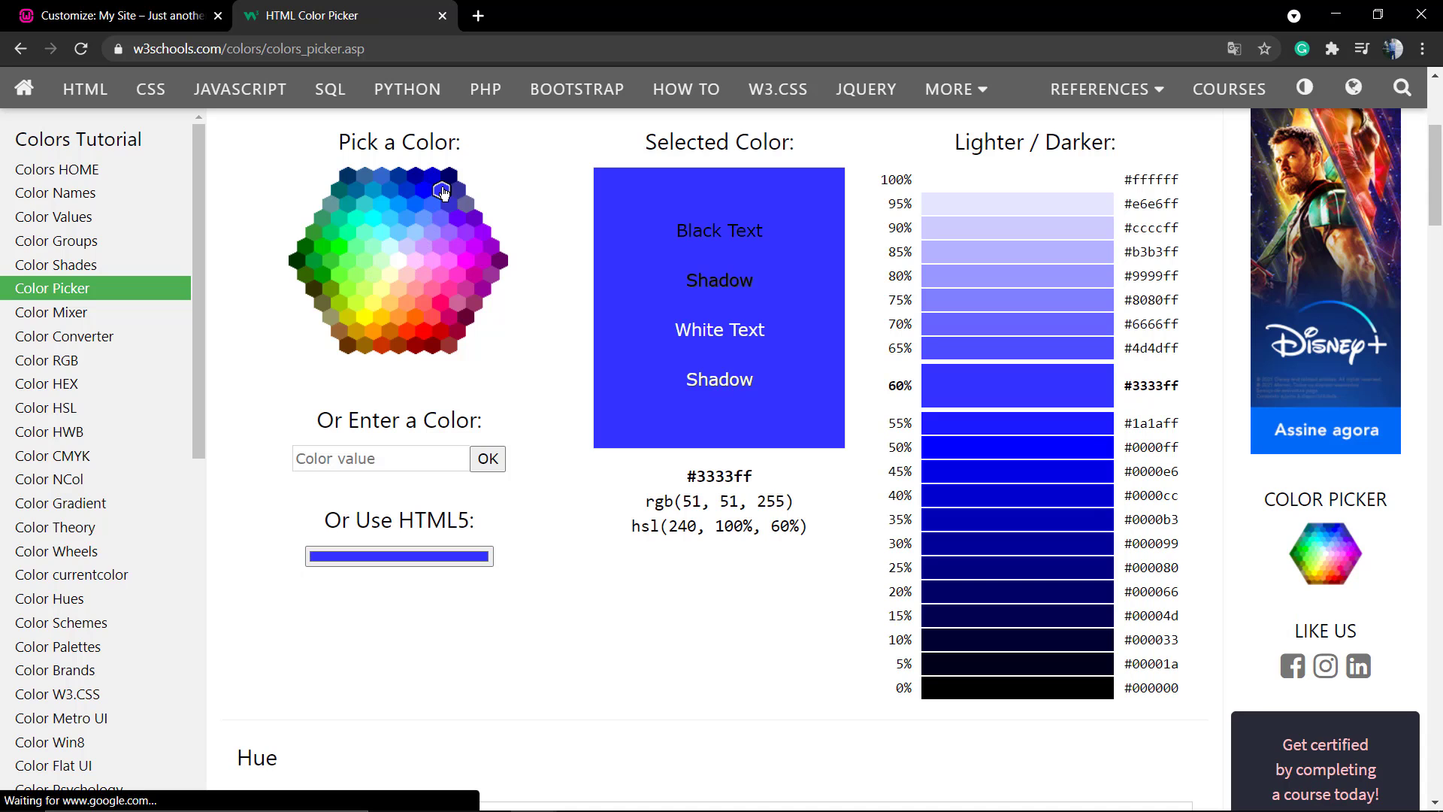
scroll(789, 547, "down", 4)
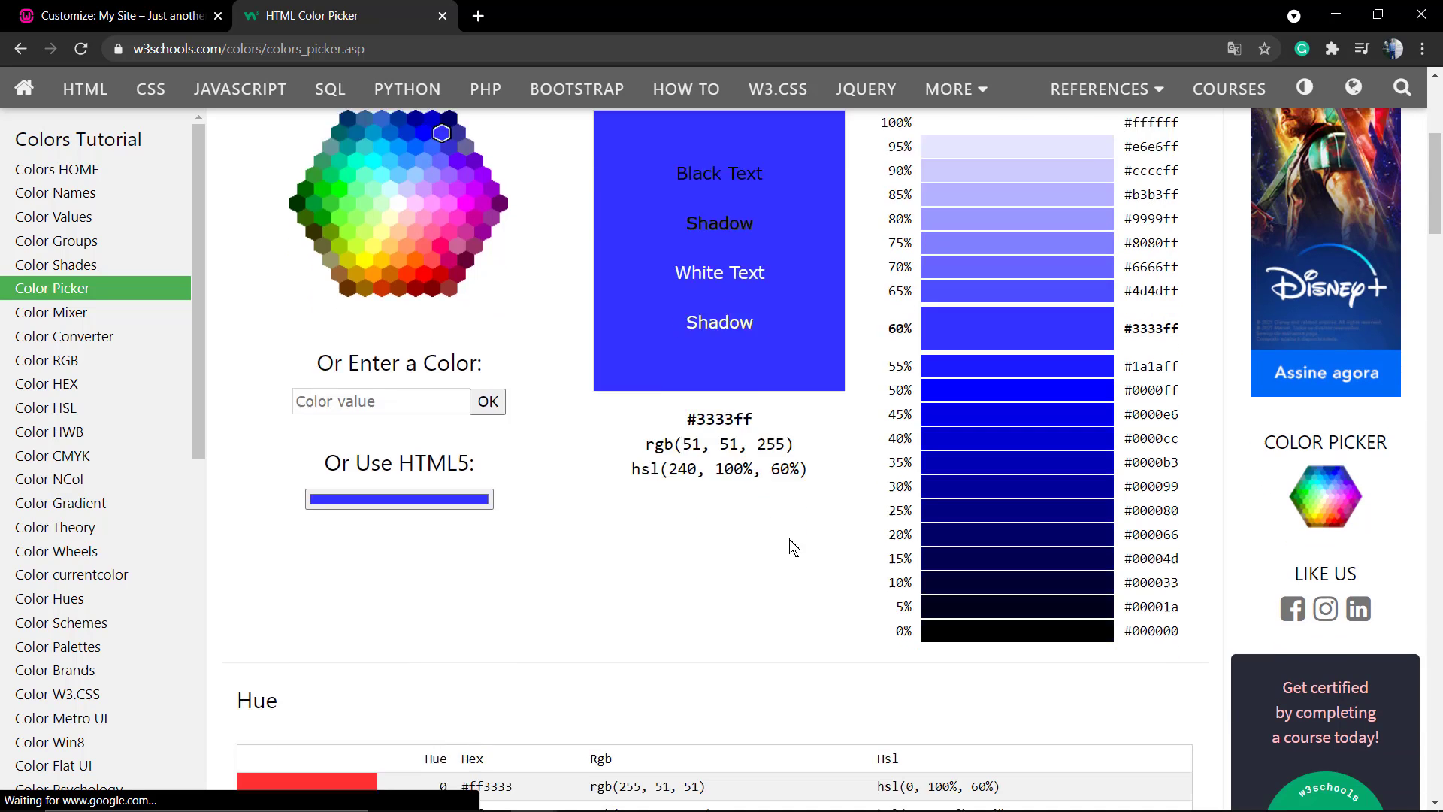
scroll(611, 461, "up", 1)
scroll(605, 442, "up", 1)
scroll(606, 510, "up", 2)
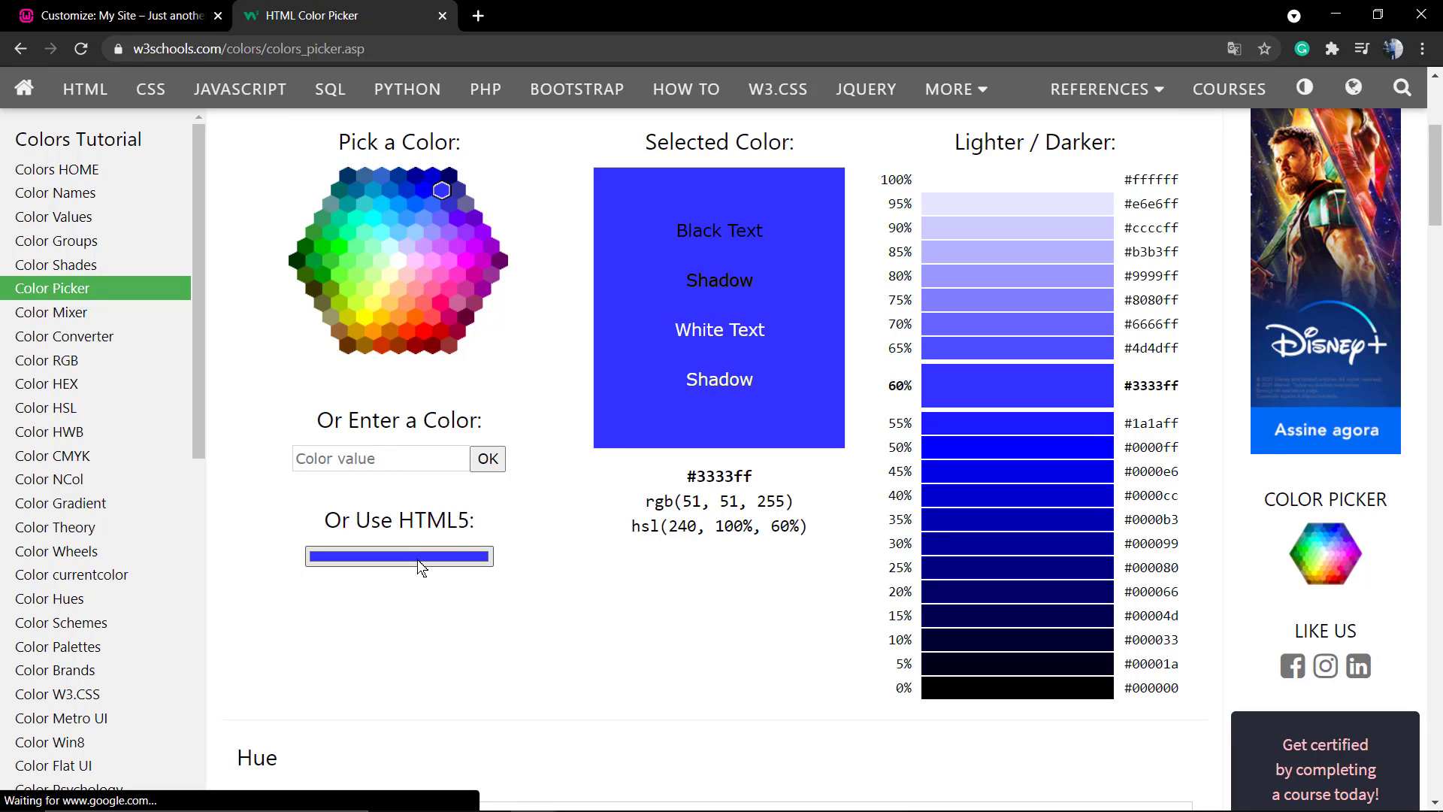
left_click(436, 557)
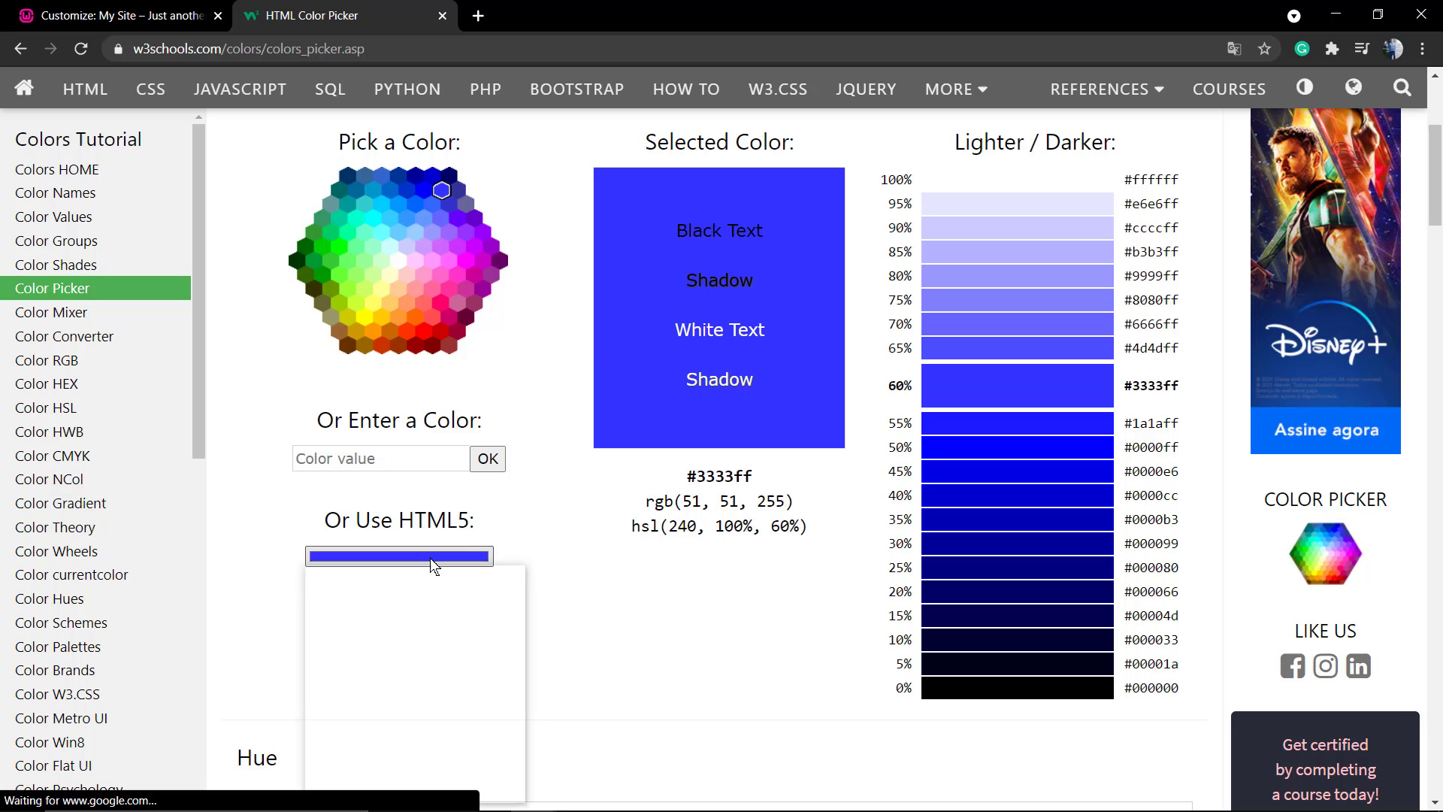
Shift the HTML5 colour input's hue to the light blue #33c2ff.
left_click(386, 558)
scroll(377, 560, "down", 2)
left_click(389, 399)
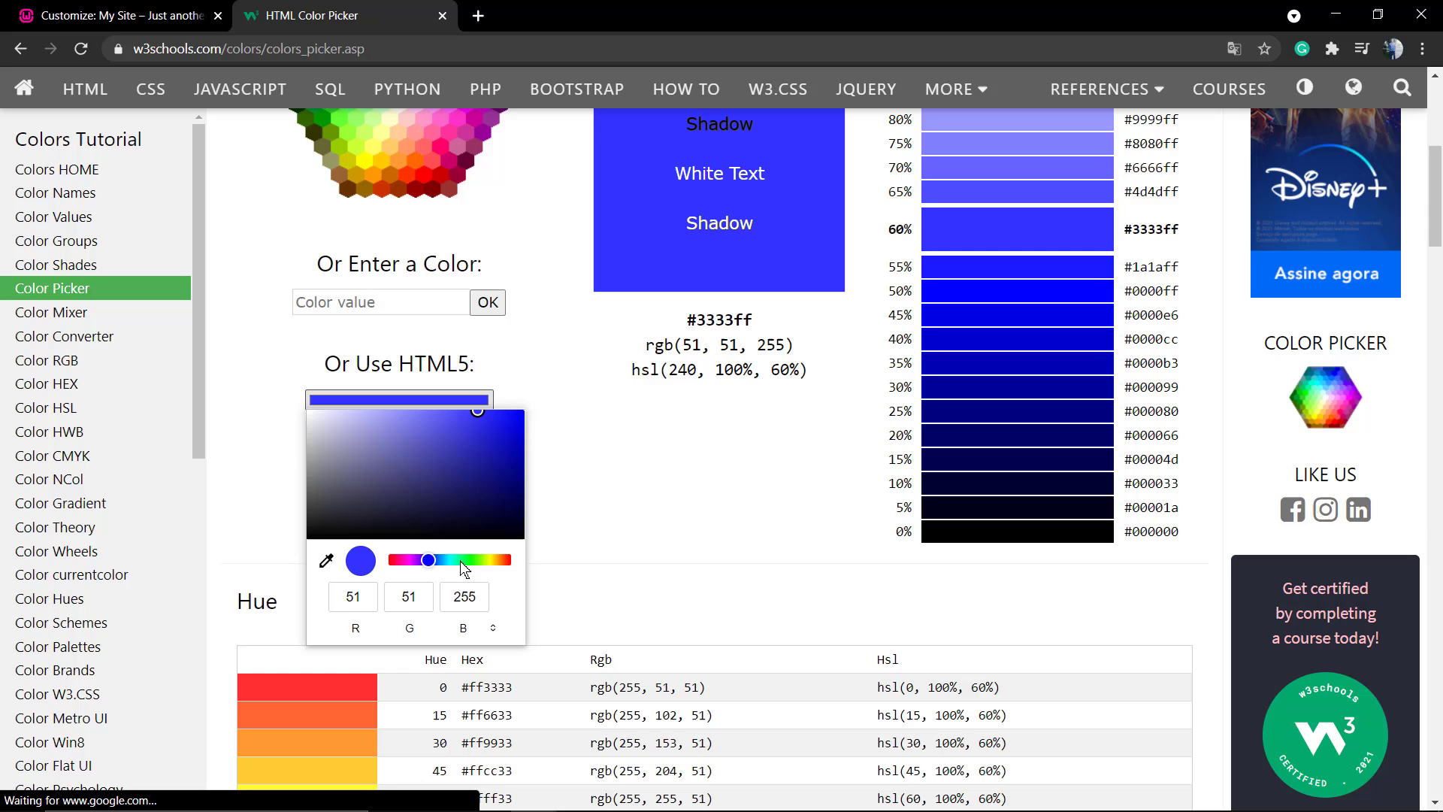
mouse_move(446, 561)
left_mouse_down()
mouse_move(481, 559)
mouse_move(443, 561)
left_mouse_up()
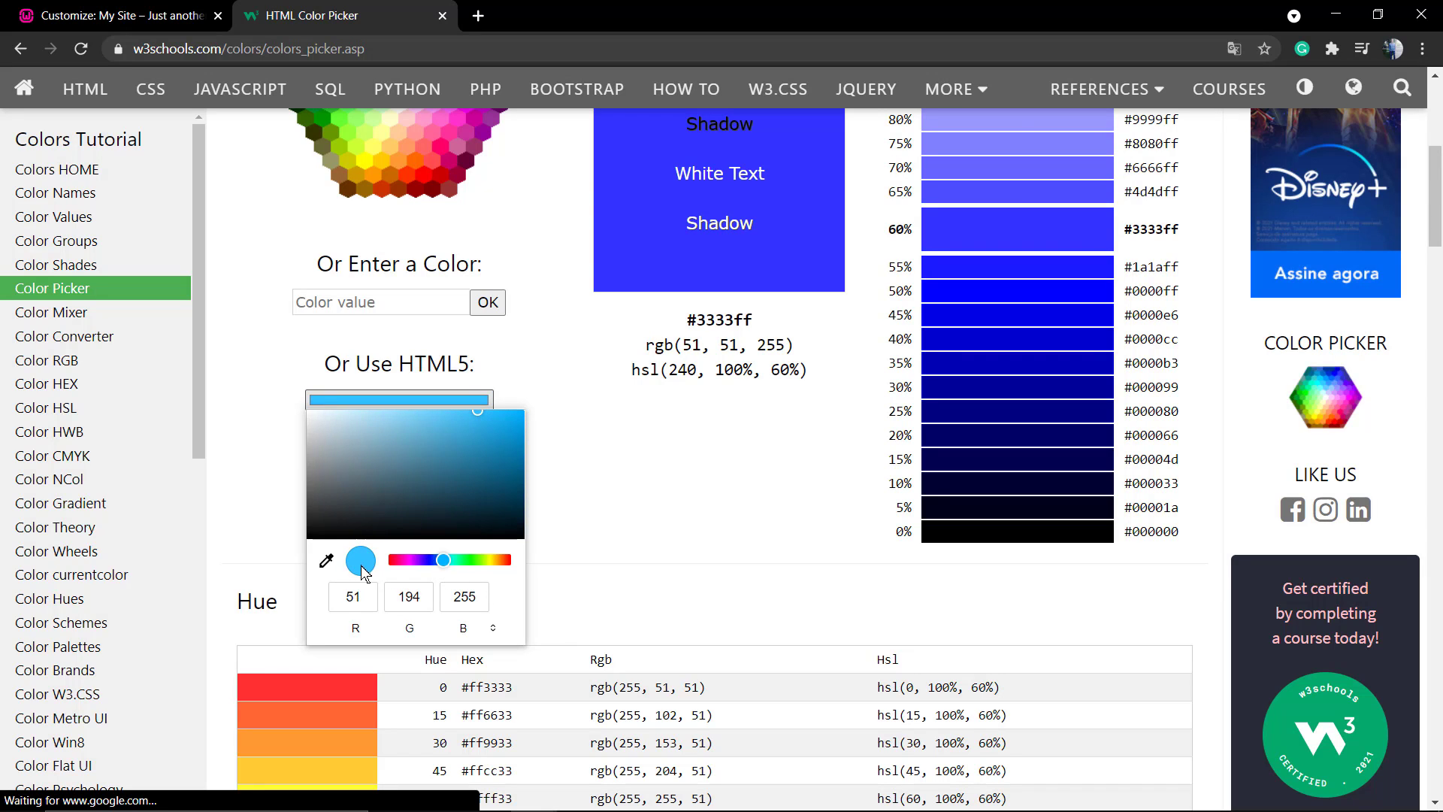
Switch the colour readout to hex and select the #33C2FF code.
left_click(494, 630)
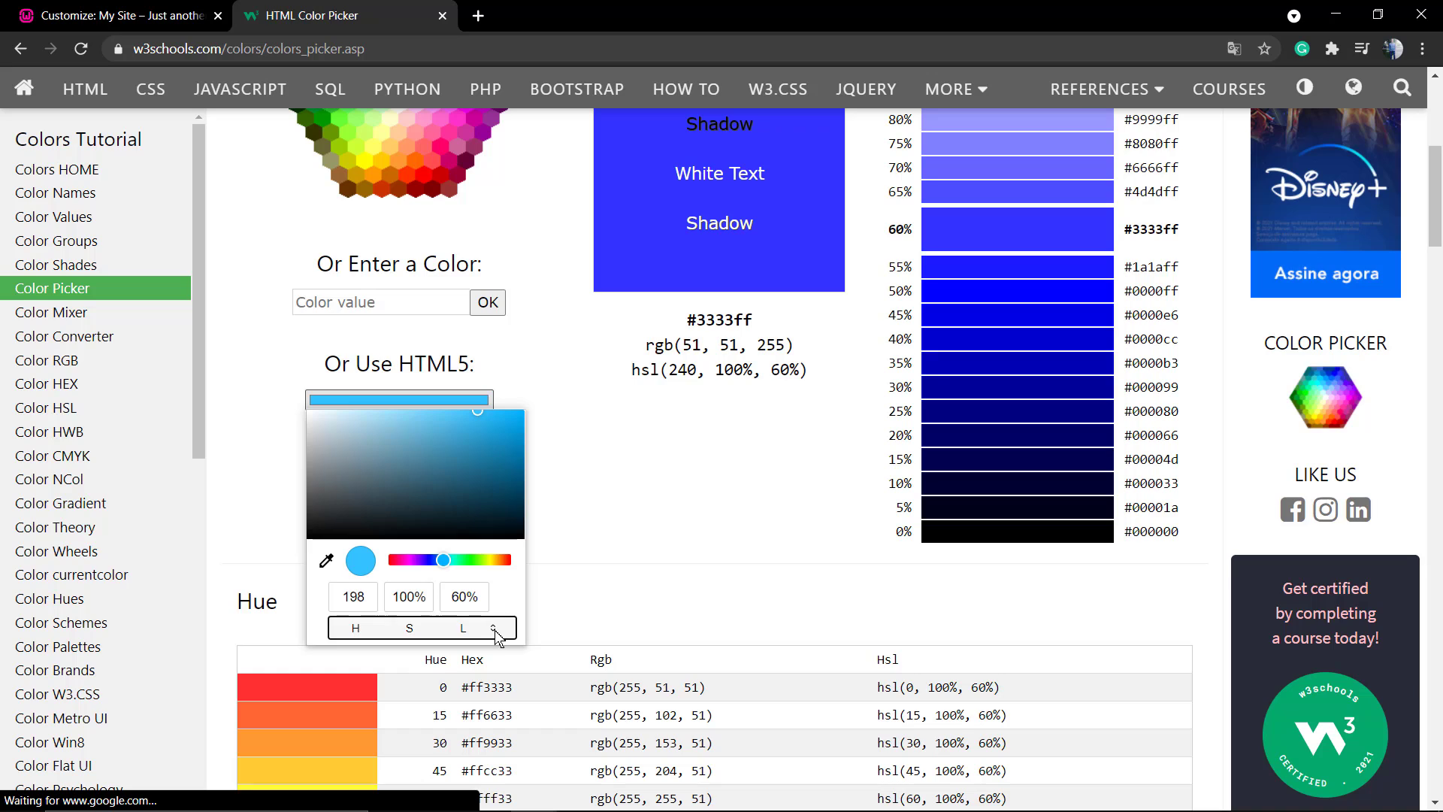
left_click(495, 633)
left_click(494, 632)
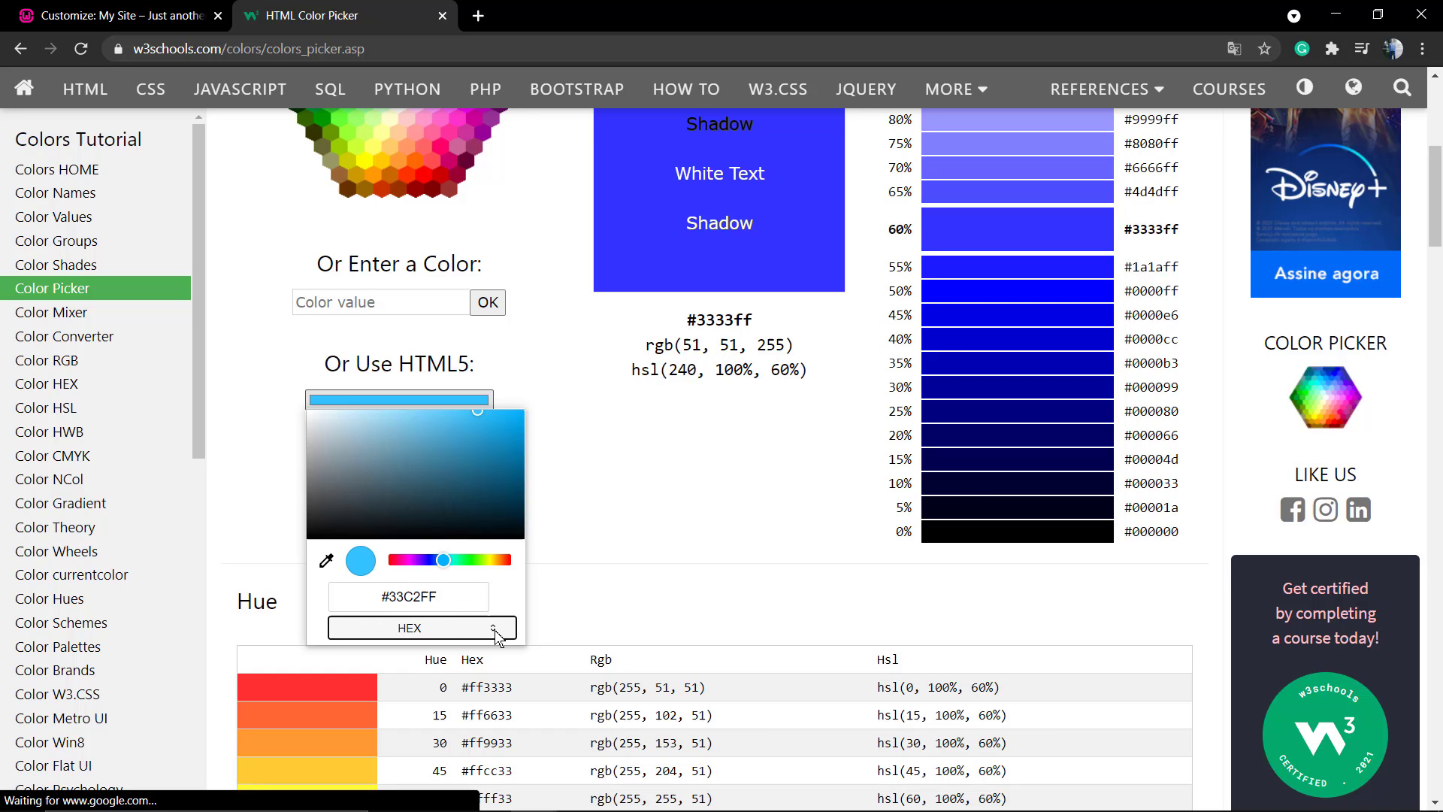
triple_click(430, 588)
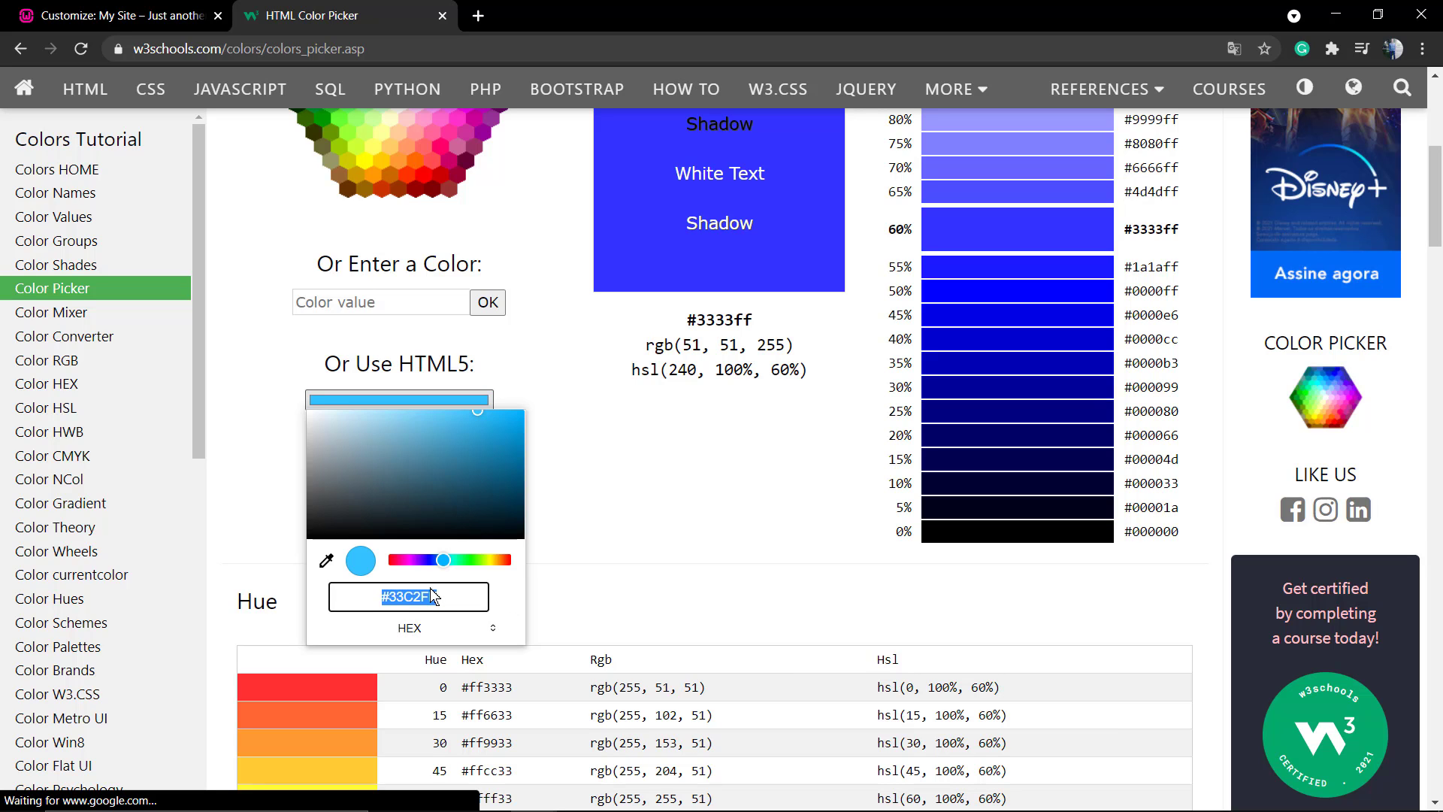
scroll(564, 474, "up", 2)
scroll(556, 455, "up", 2)
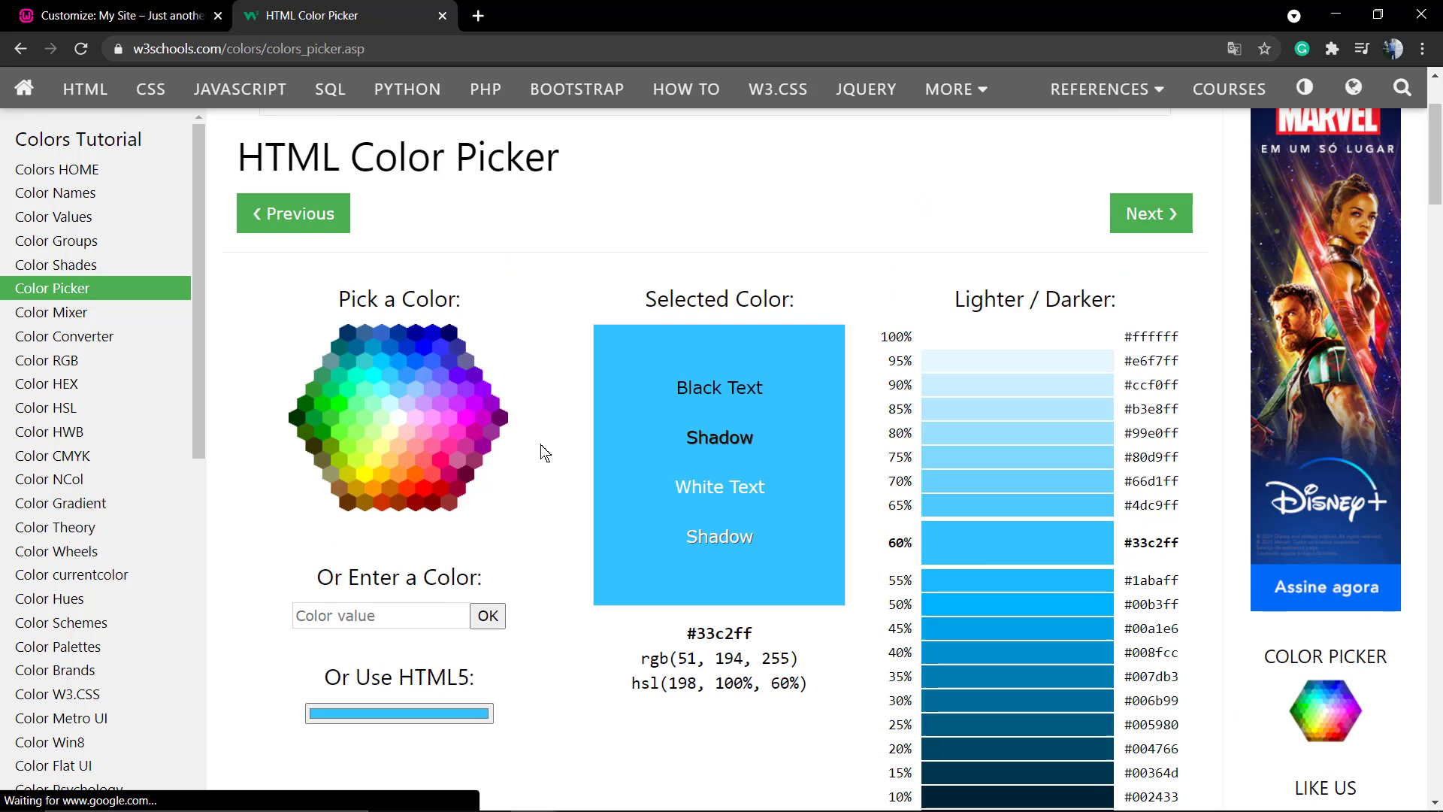
scroll(434, 263, "down", 6)
left_click(425, 243)
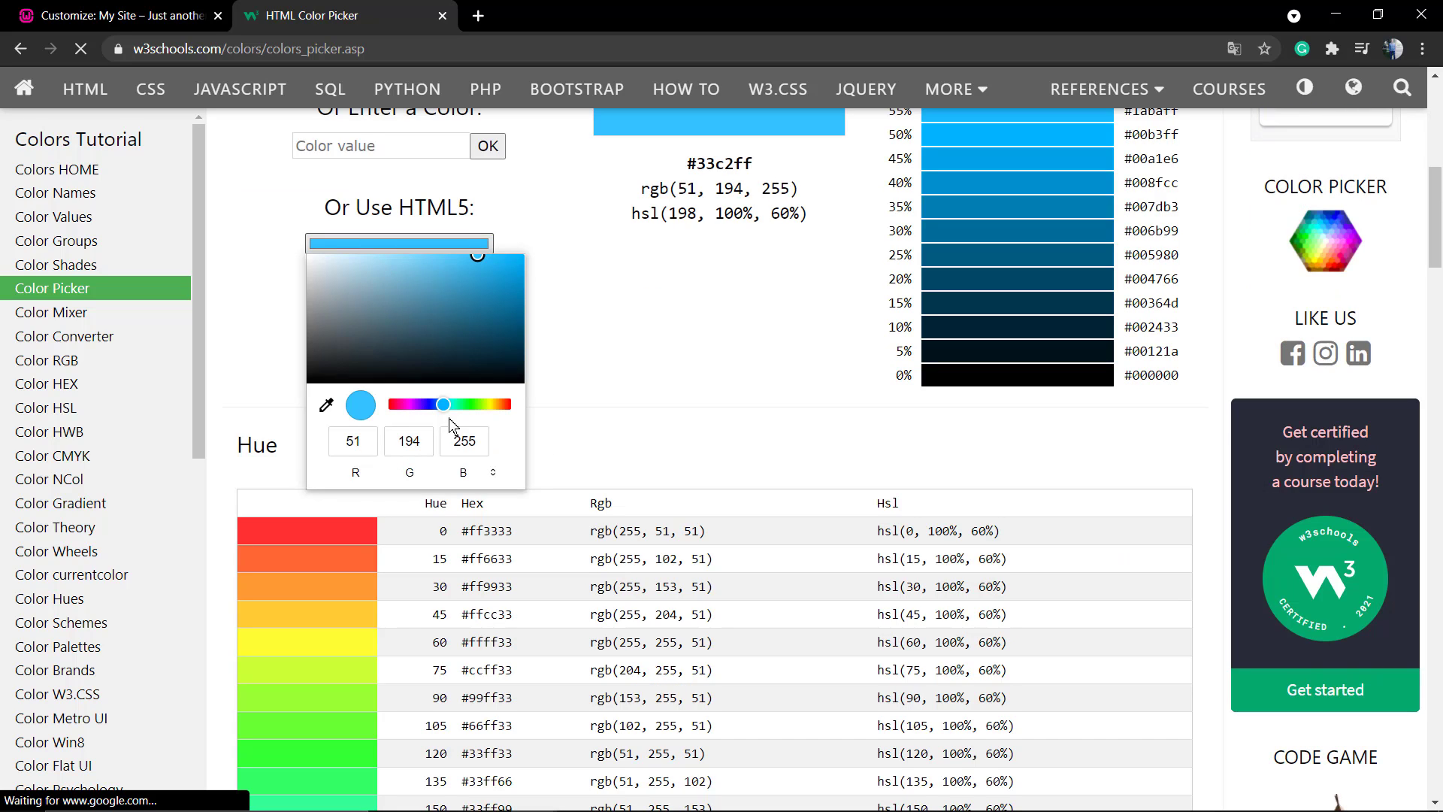
Pick the red rgb(189, 46, 46), hex BD2E2E, in the HTML5 colour input and apply it.
left_click(327, 405)
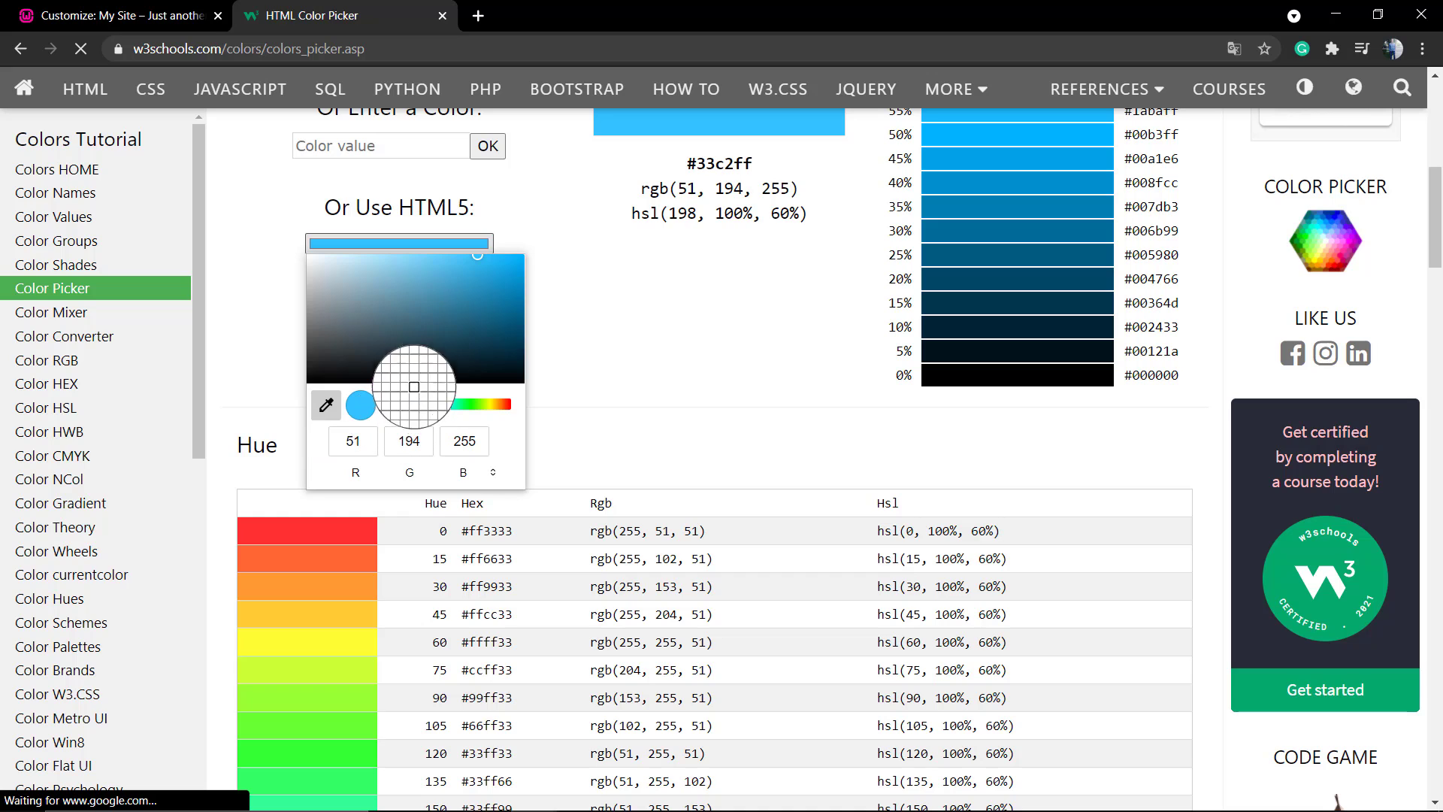
left_click(326, 405)
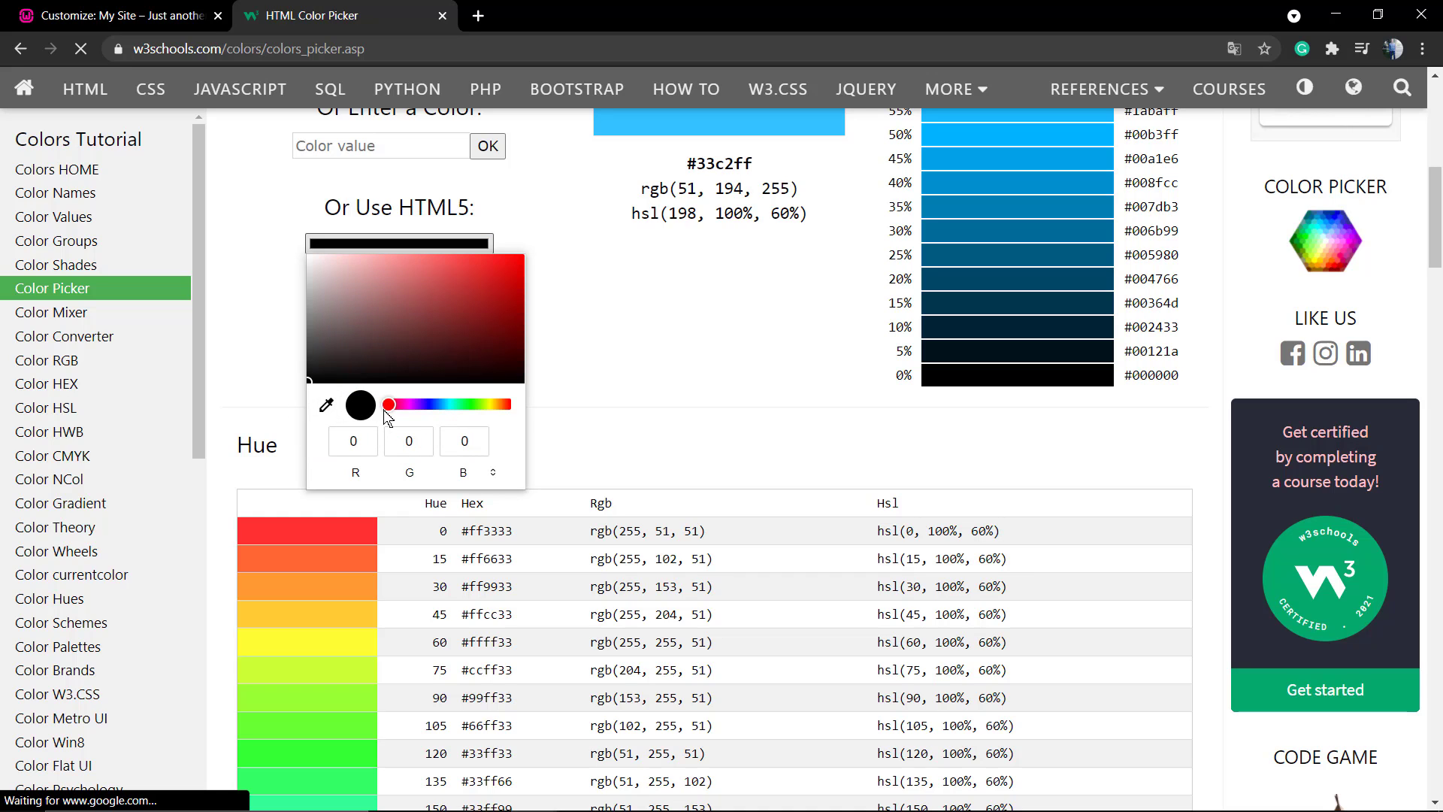
left_click_drag(419, 338, 470, 289)
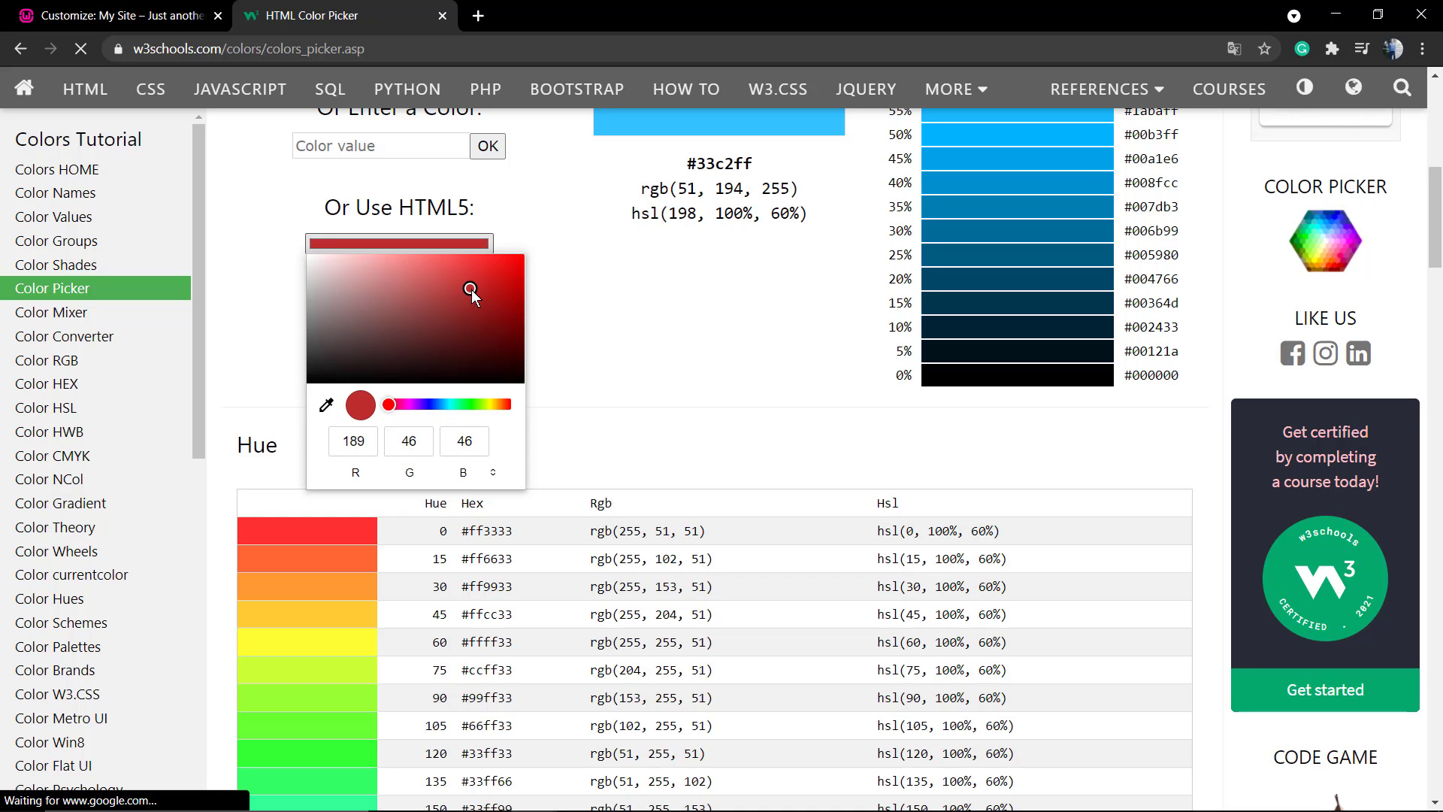
left_click(493, 472)
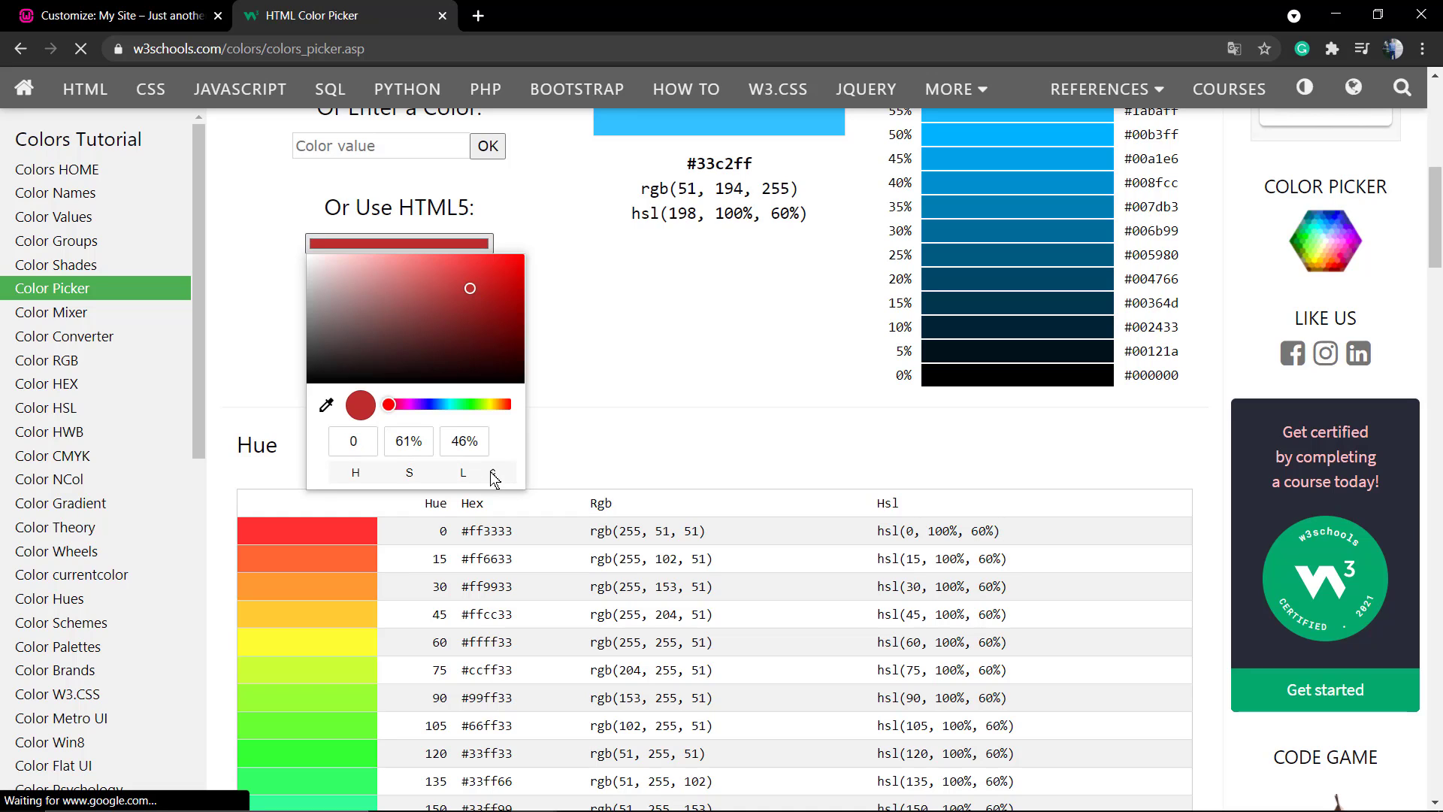
left_click(493, 472)
left_click(403, 445)
double_click(404, 445)
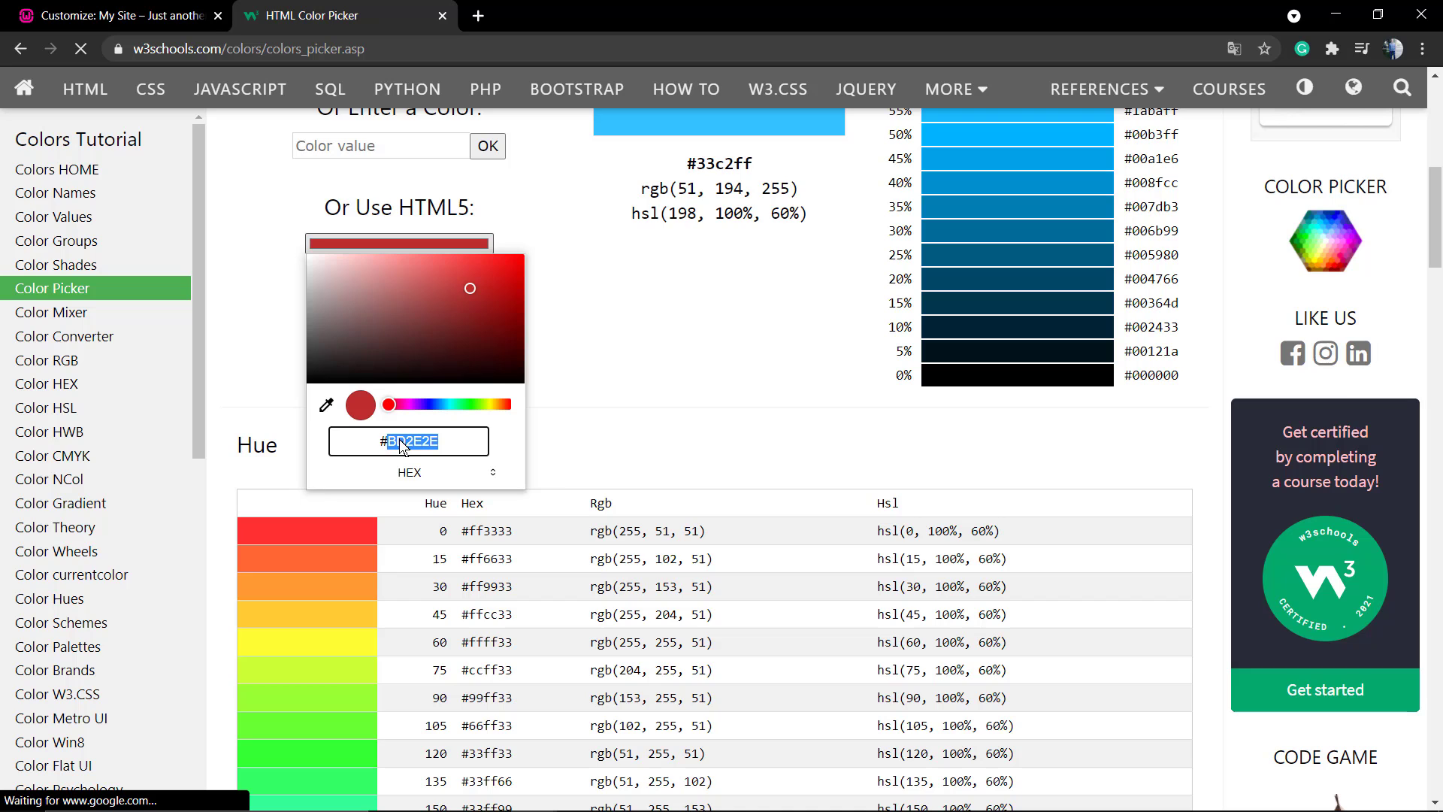
left_click(682, 323)
Paste #bd2e2e over the notice colour in Additional CSS, turning the bar red.
scroll(682, 338, "up", 4)
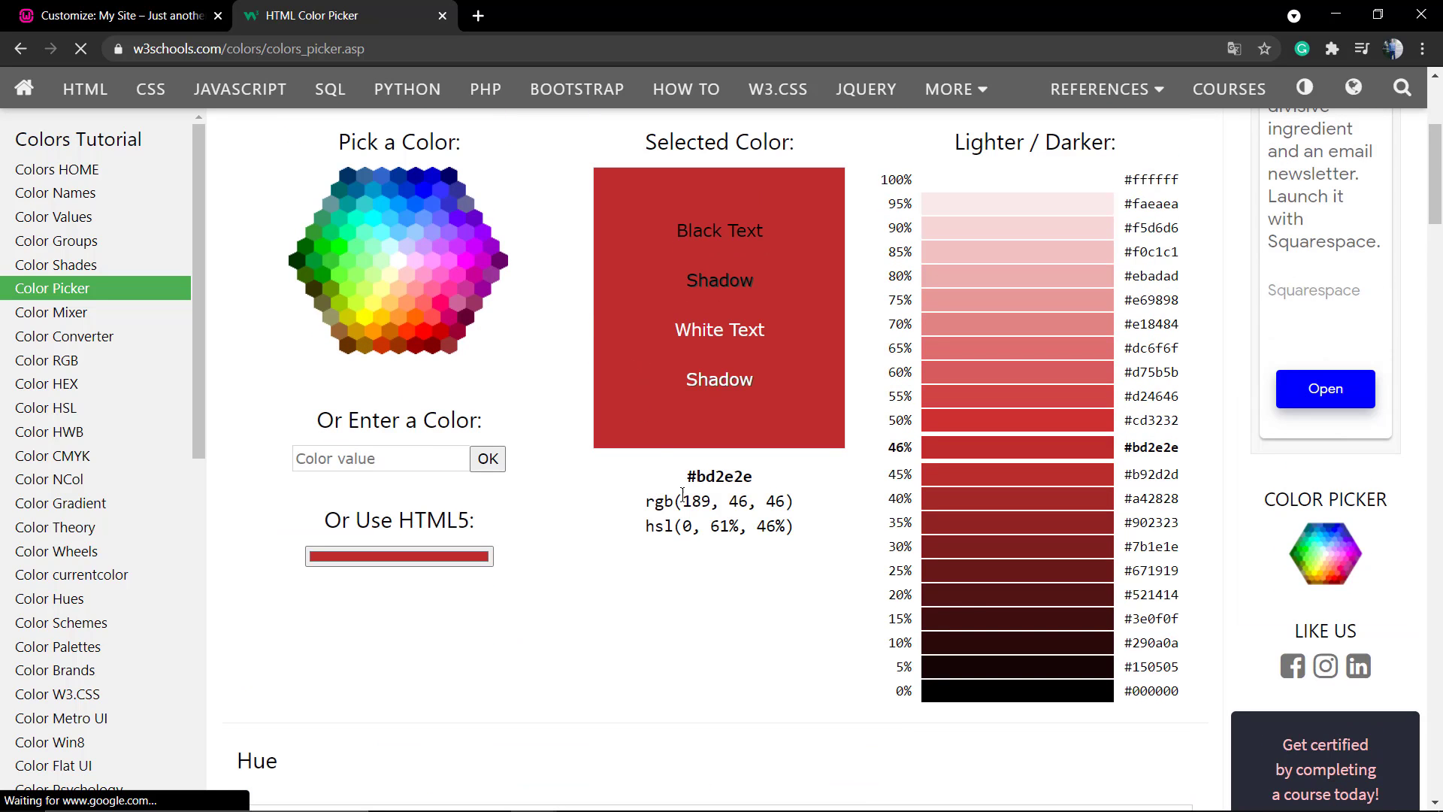
double_click(716, 477)
key("ctrl+c")
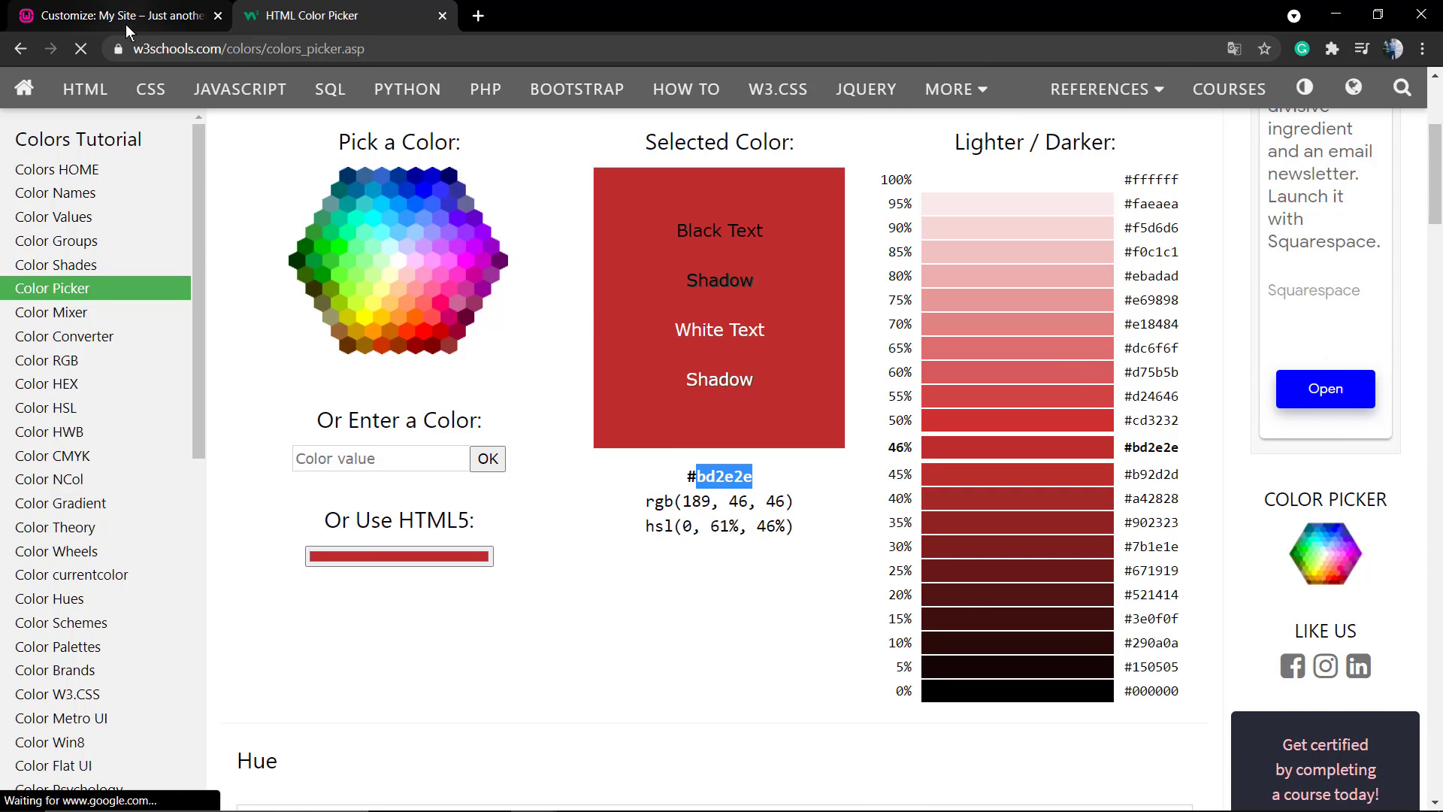
left_click(125, 17)
key("ctrl+v")
left_click(225, 285)
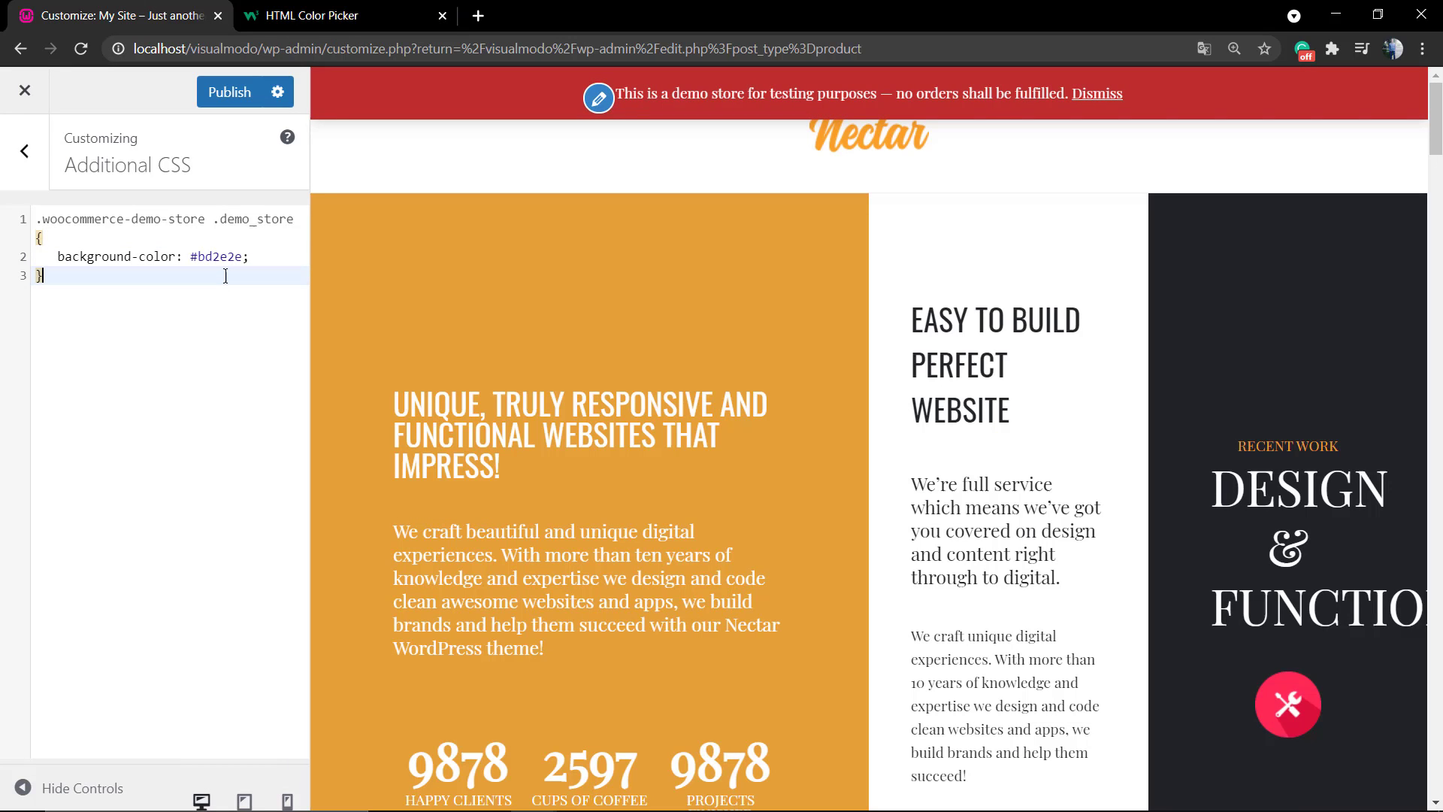
left_click(319, 25)
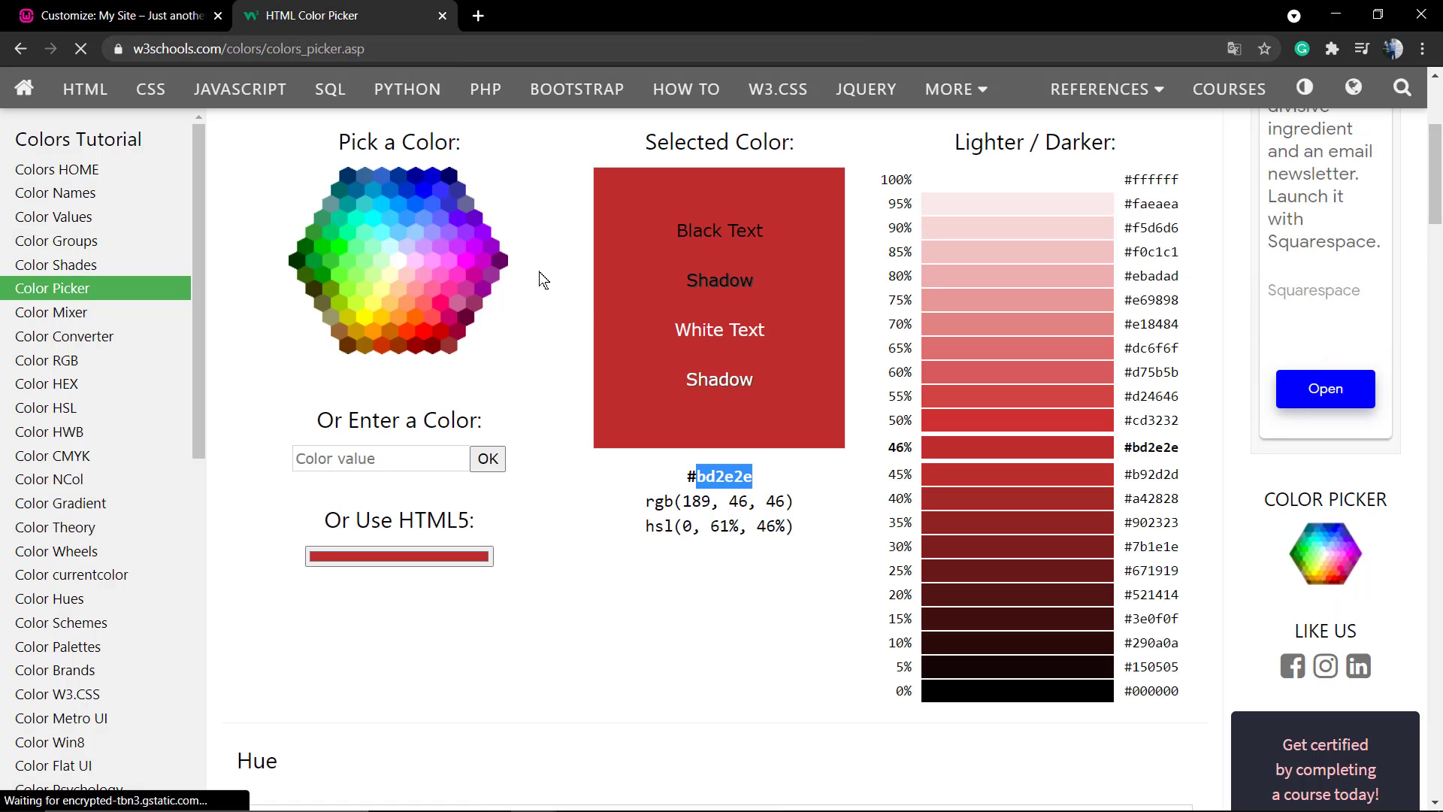